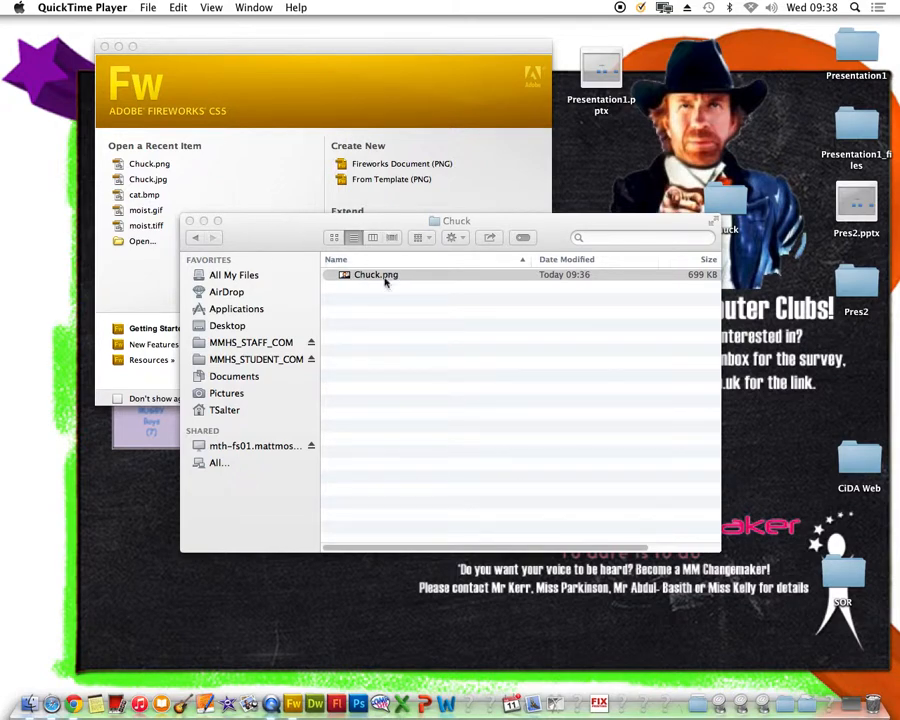
# - Switch to Fireworks and open Chuck.png from the Chuck folder on the Desktop
pyautogui.click(229, 167)
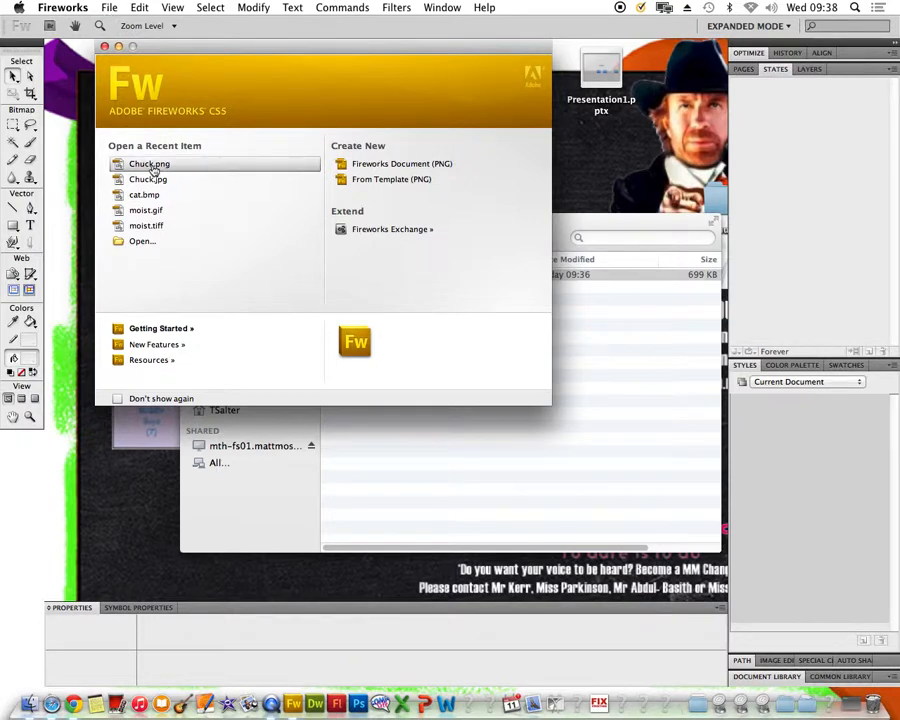
pyautogui.click(112, 8)
pyautogui.click(115, 50)
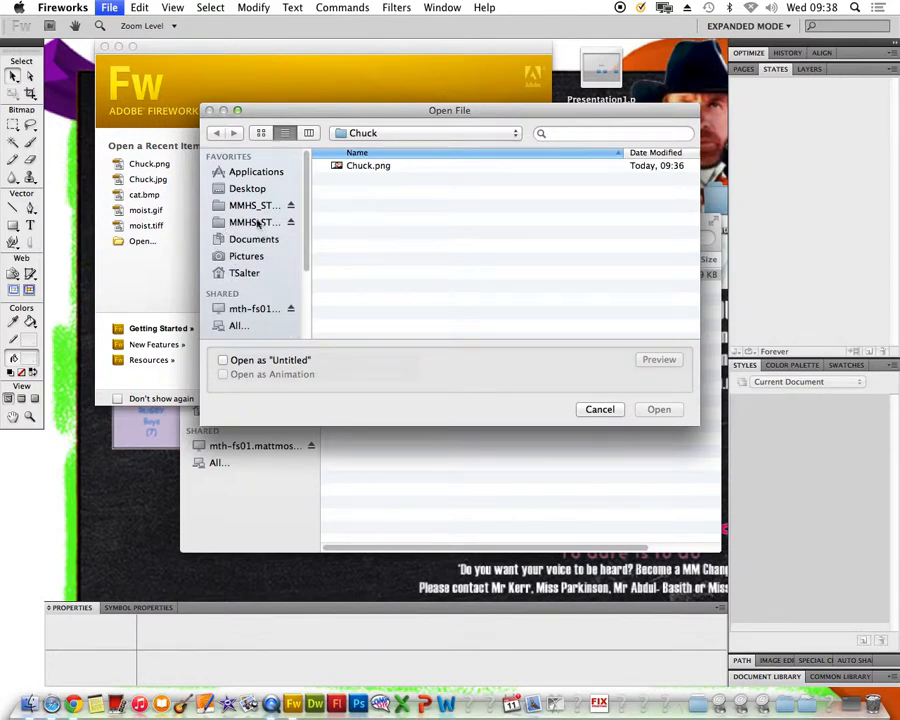
pyautogui.click(257, 222)
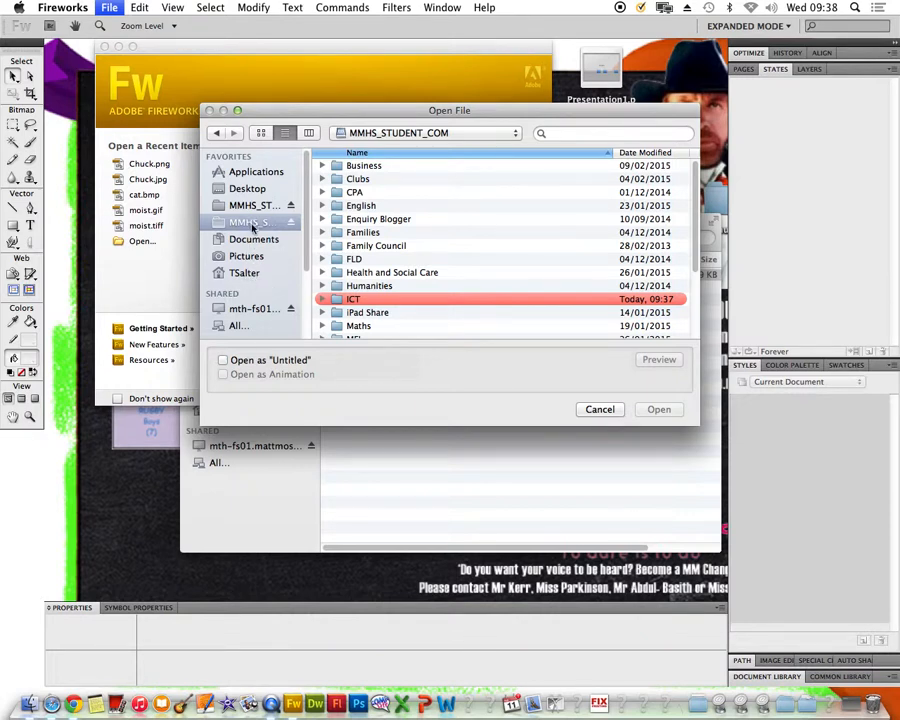
pyautogui.click(244, 190)
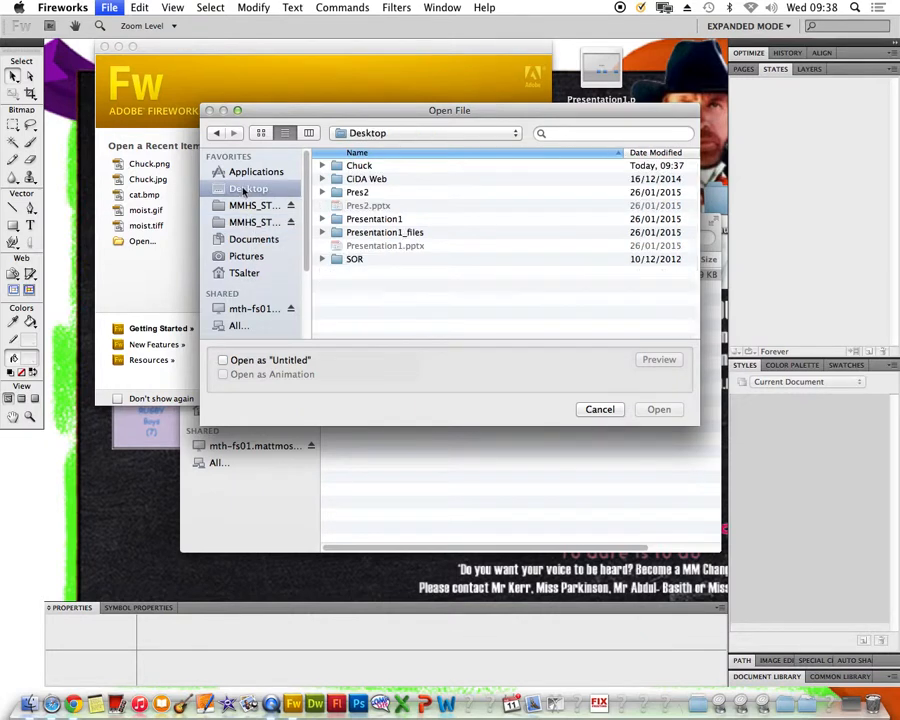
pyautogui.doubleClick(357, 166)
pyautogui.click(366, 168)
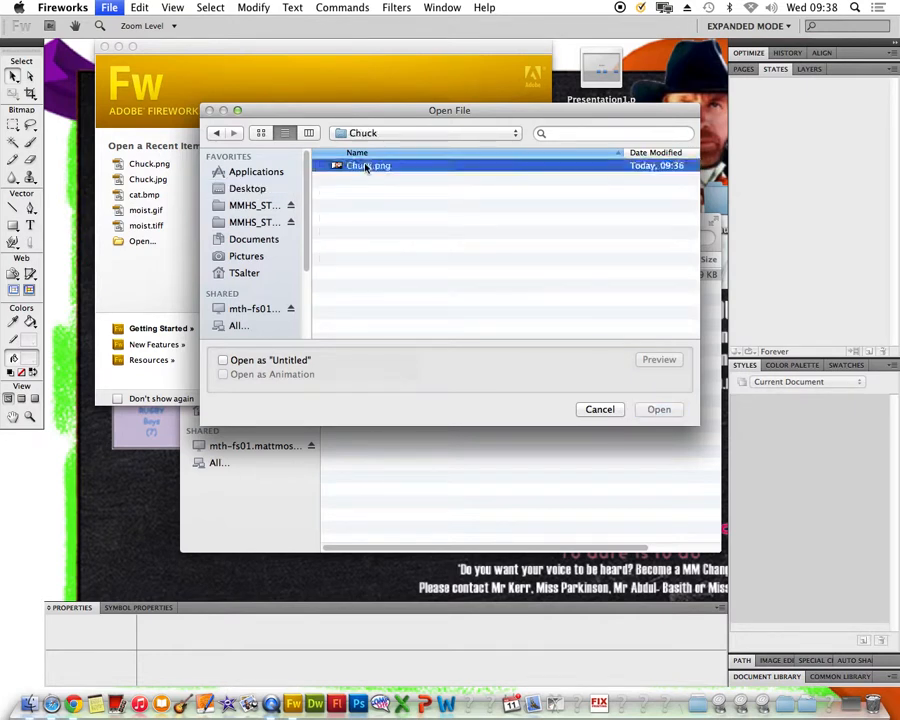
pyautogui.doubleClick(366, 167)
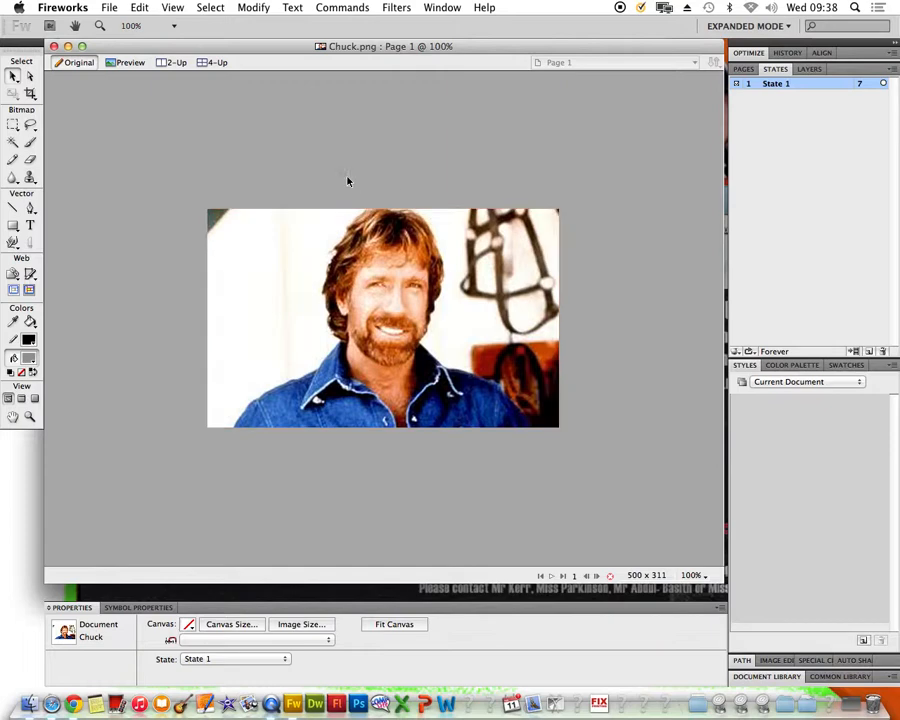
# - Look through the document's pages, states and layers, ending on its layers
pyautogui.click(745, 68)
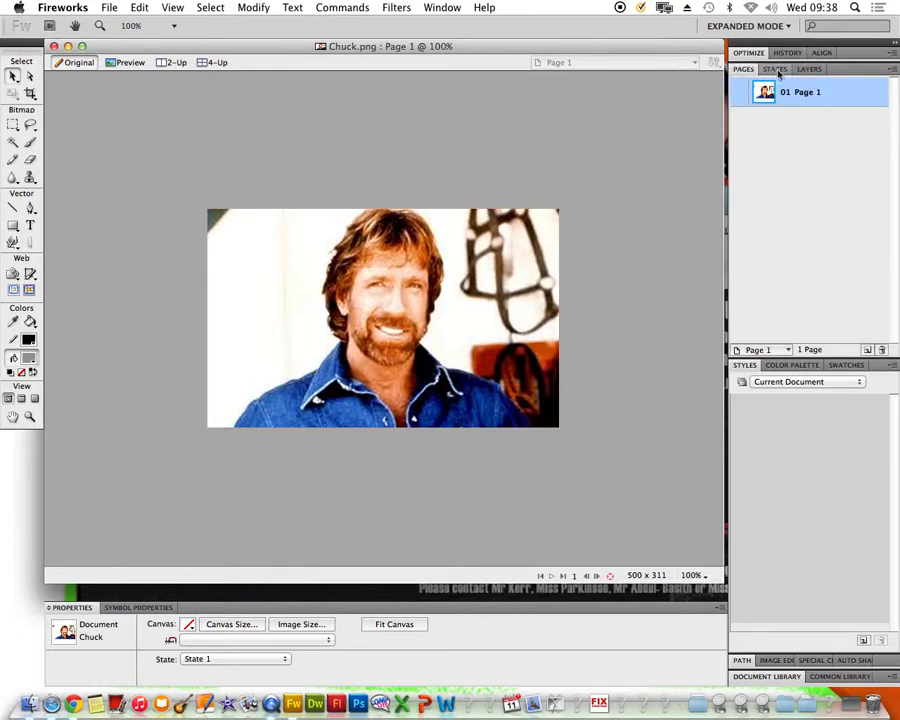
pyautogui.click(789, 70)
pyautogui.click(805, 68)
pyautogui.click(745, 68)
pyautogui.click(776, 68)
pyautogui.click(800, 72)
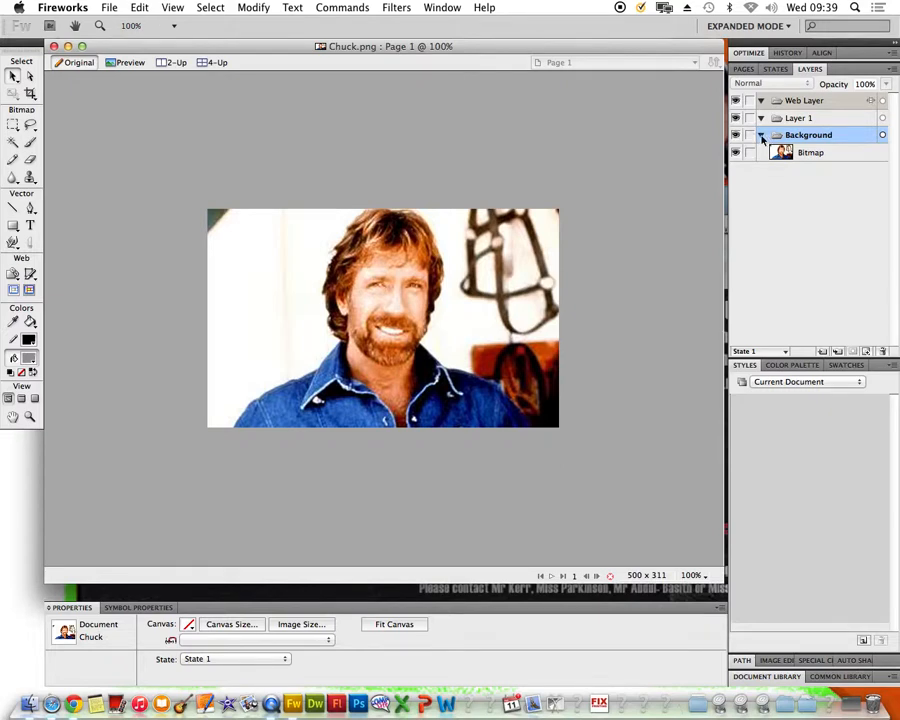
# - Collapse the Background layer that holds the photo bitmap and lock it
pyautogui.click(400, 320)
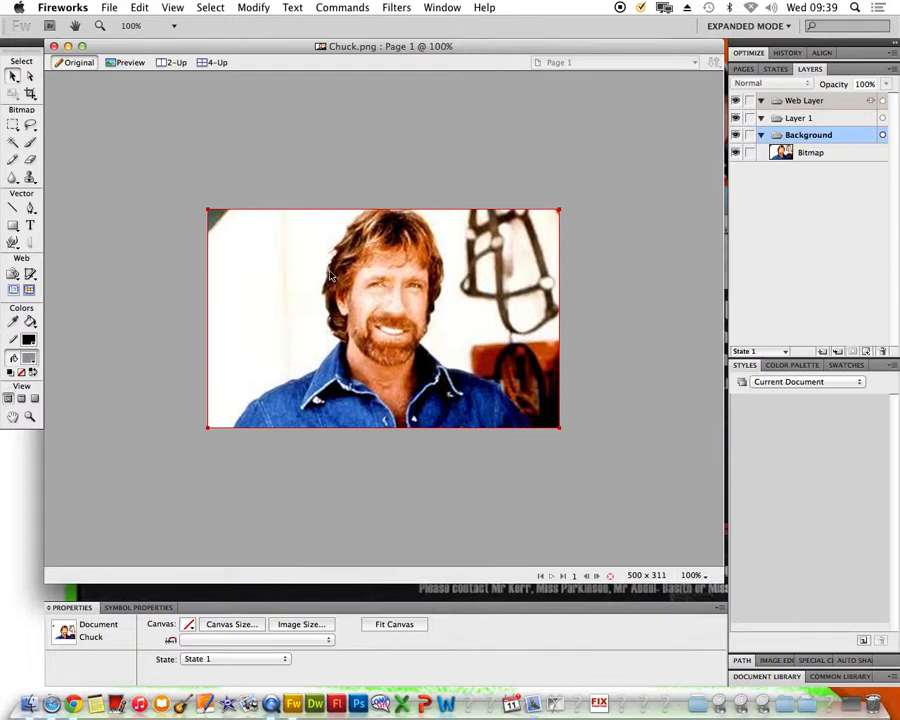
pyautogui.click(761, 135)
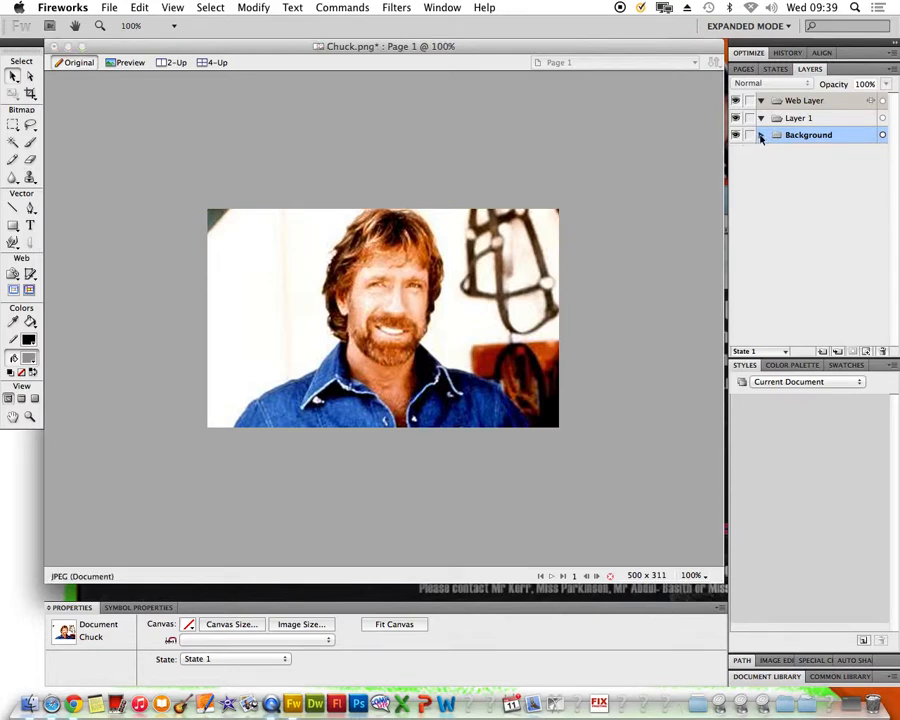
pyautogui.click(761, 135)
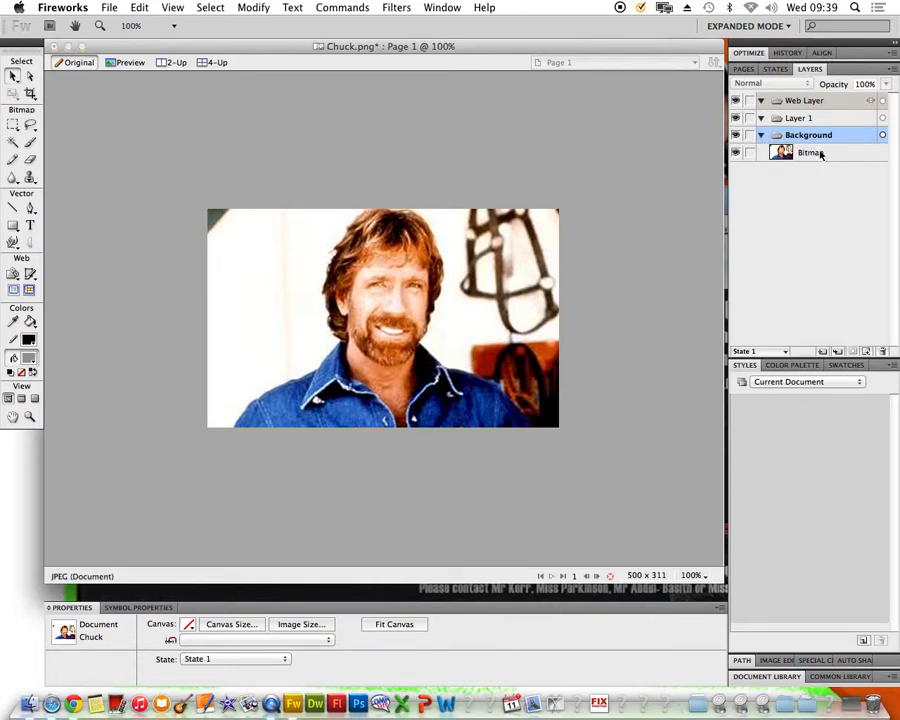
pyautogui.click(761, 135)
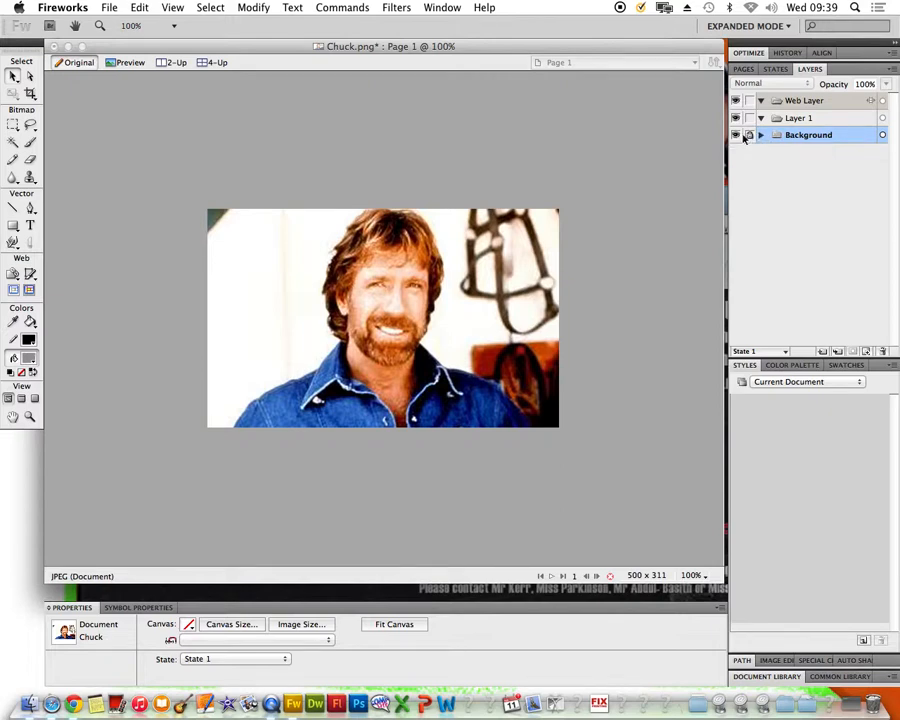
pyautogui.click(748, 136)
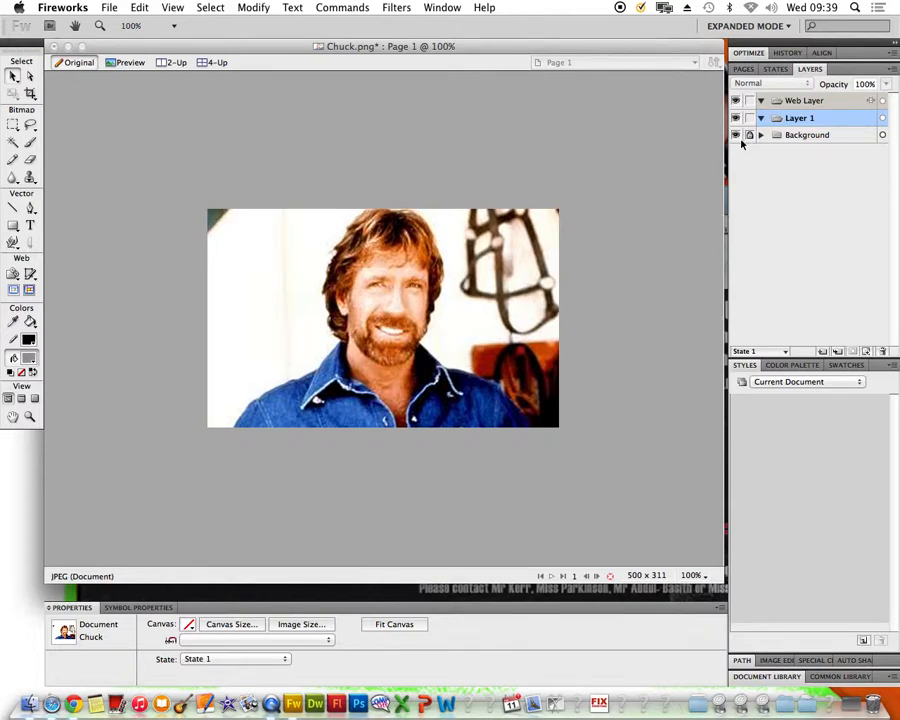
# - Add a new layer above Layer 1 and name it face
pyautogui.click(822, 352)
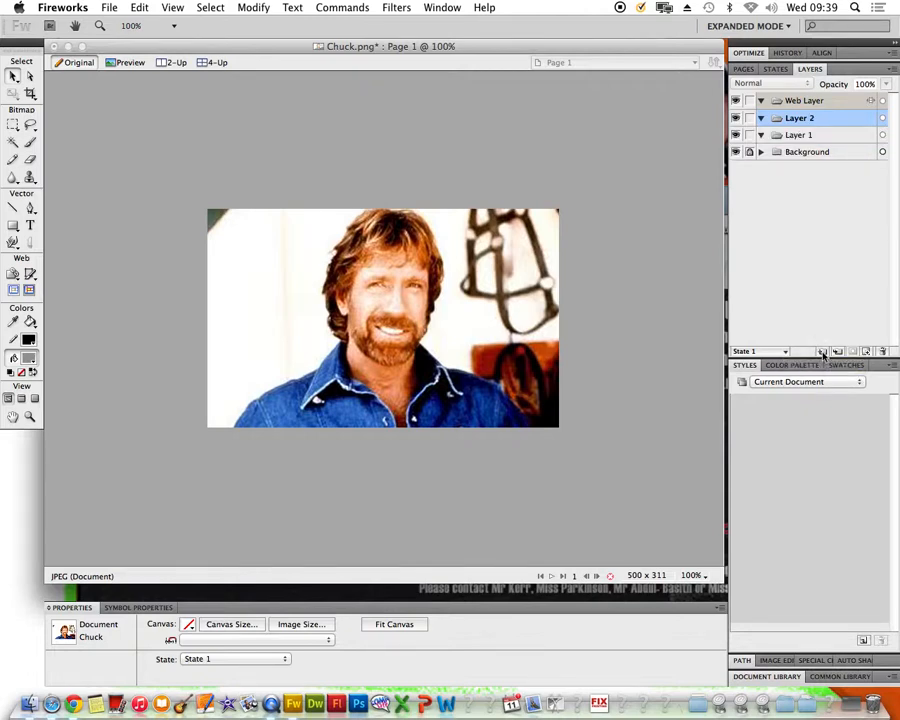
pyautogui.doubleClick(795, 118)
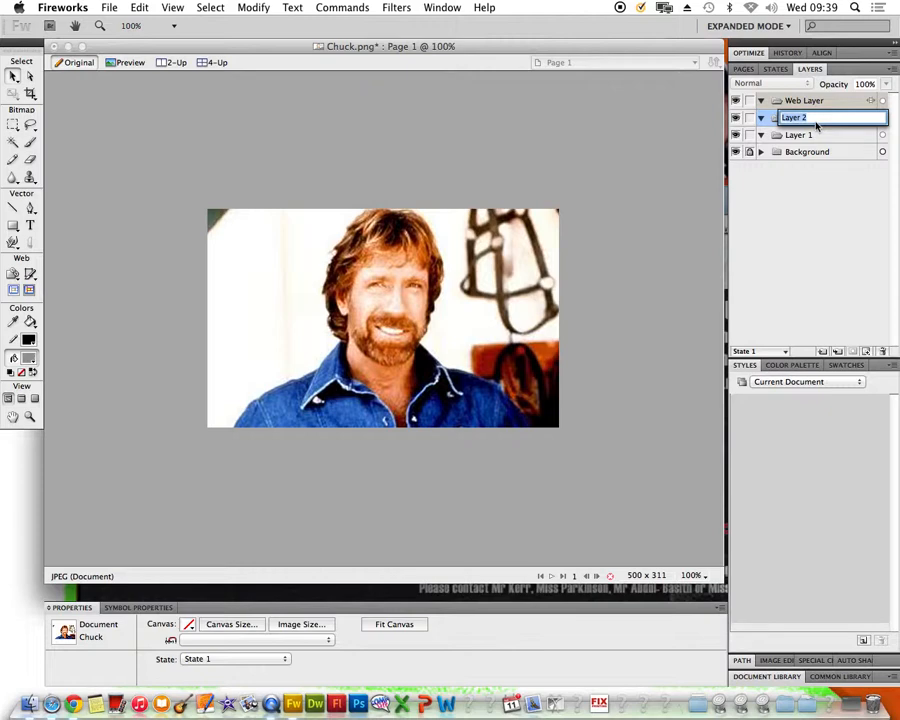
pyautogui.write('fad')
pyautogui.press('Return')
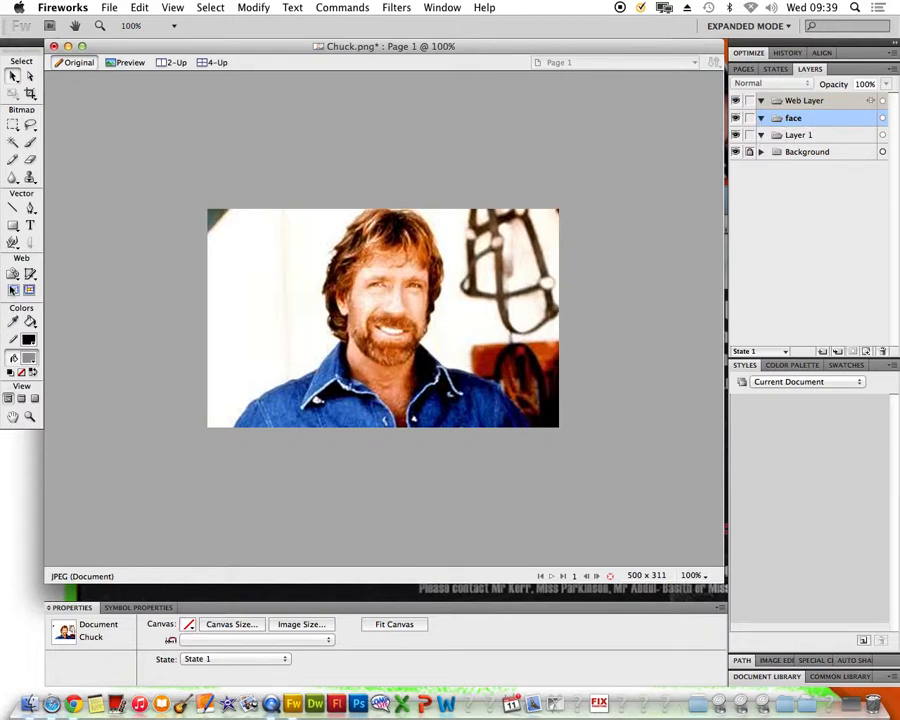
# - Set up the Pen tool with a solid skin-tone fill sampled from the man's face and no stroke
pyautogui.click(30, 208)
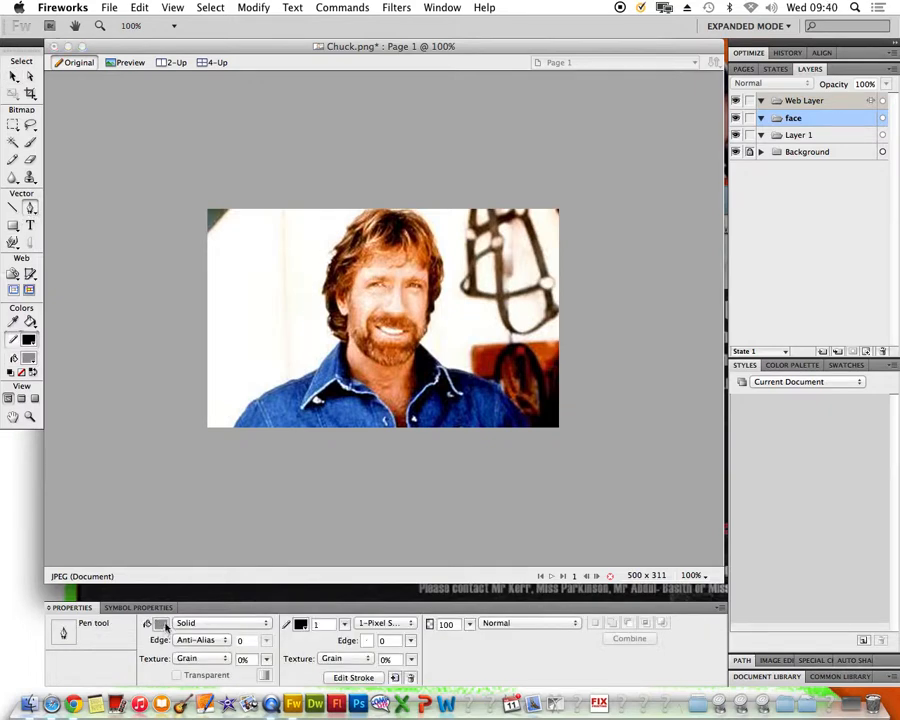
pyautogui.click(163, 624)
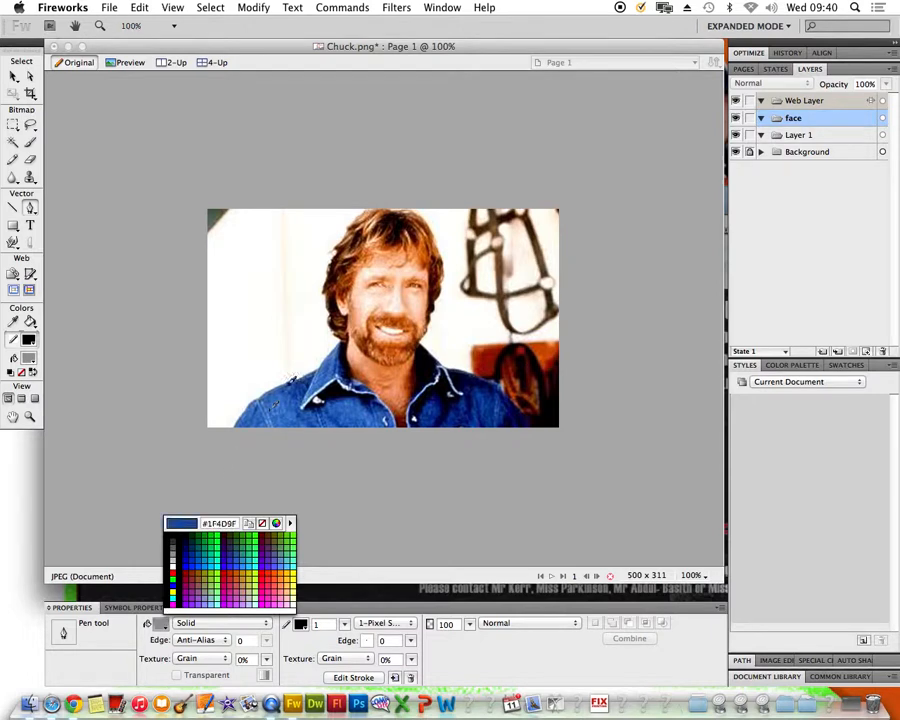
pyautogui.click(375, 298)
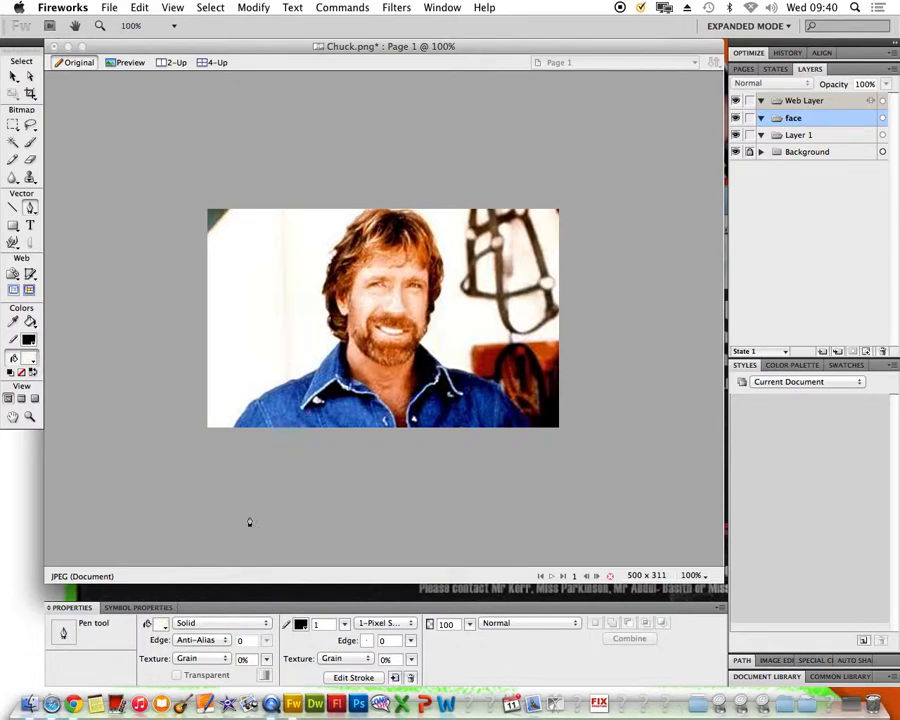
pyautogui.click(160, 623)
pyautogui.click(363, 307)
pyautogui.click(300, 625)
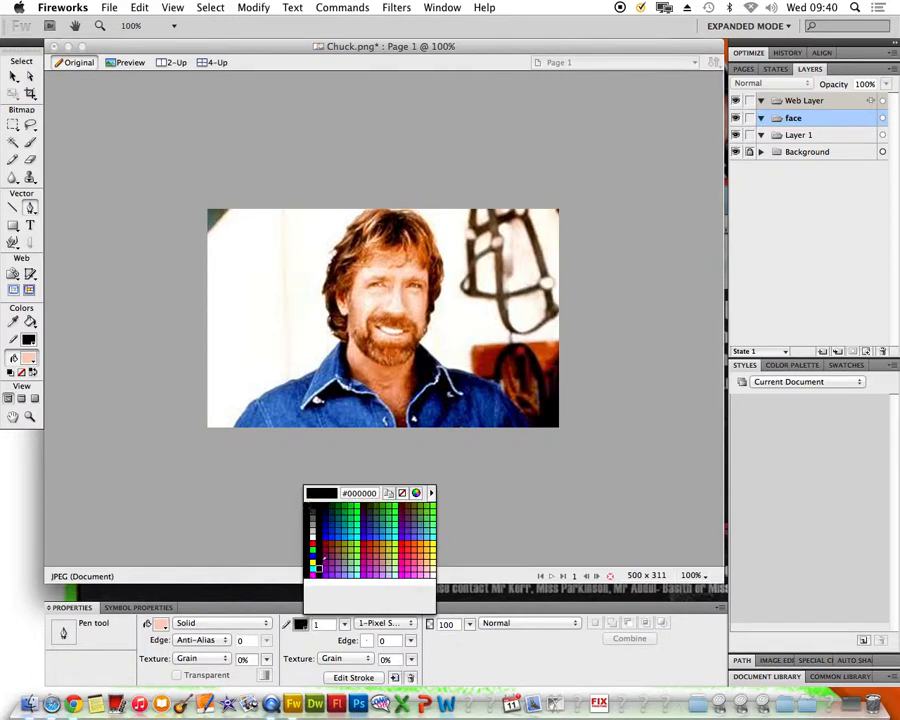
pyautogui.click(403, 494)
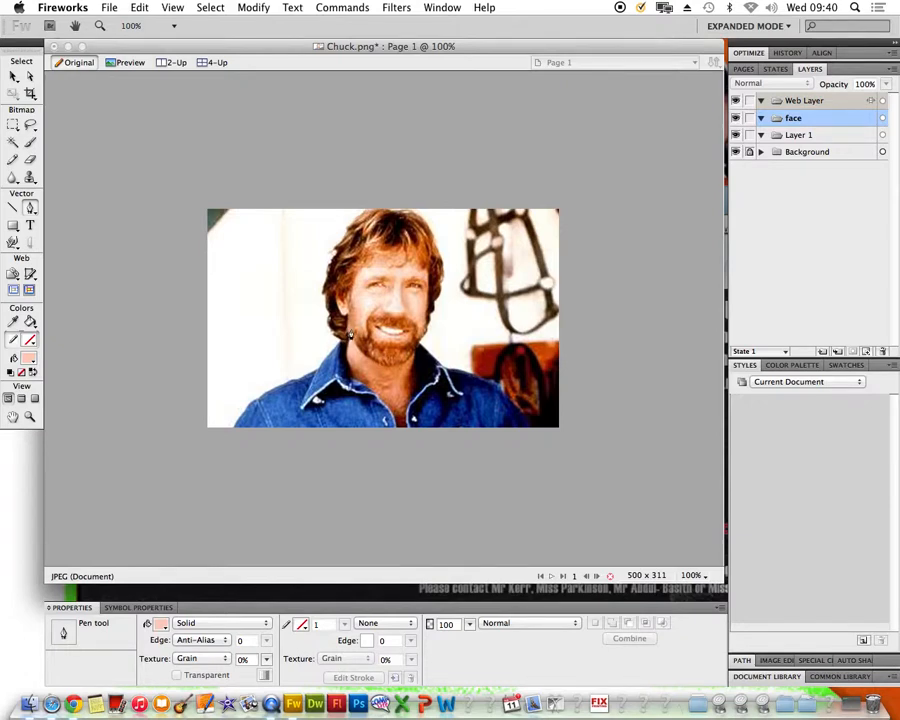
# - Trace a closed path around the face from jaw to hairline on the face layer, about 116 by 198 pixels
pyautogui.click(351, 340)
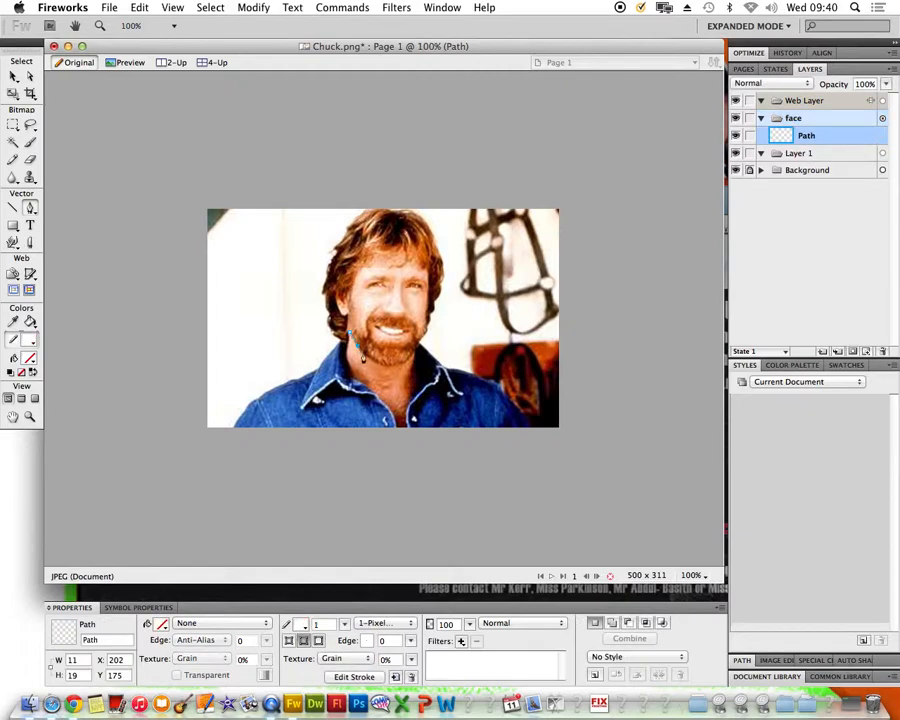
pyautogui.click(377, 363)
pyautogui.click(398, 370)
pyautogui.click(412, 358)
pyautogui.click(412, 354)
pyautogui.click(418, 342)
pyautogui.click(426, 331)
pyautogui.click(427, 318)
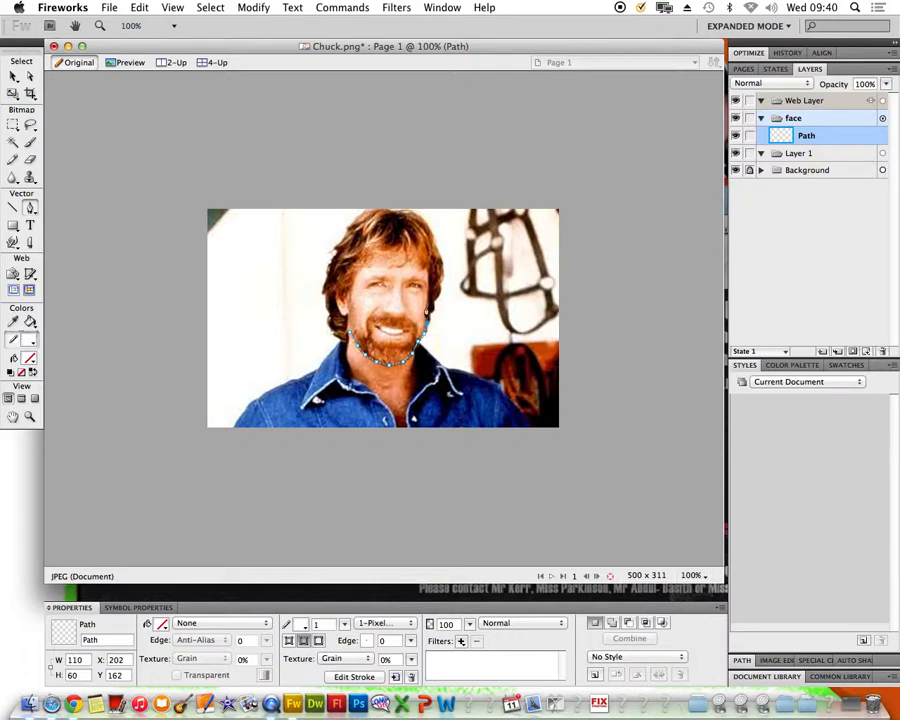
pyautogui.click(428, 300)
pyautogui.click(428, 282)
pyautogui.click(426, 270)
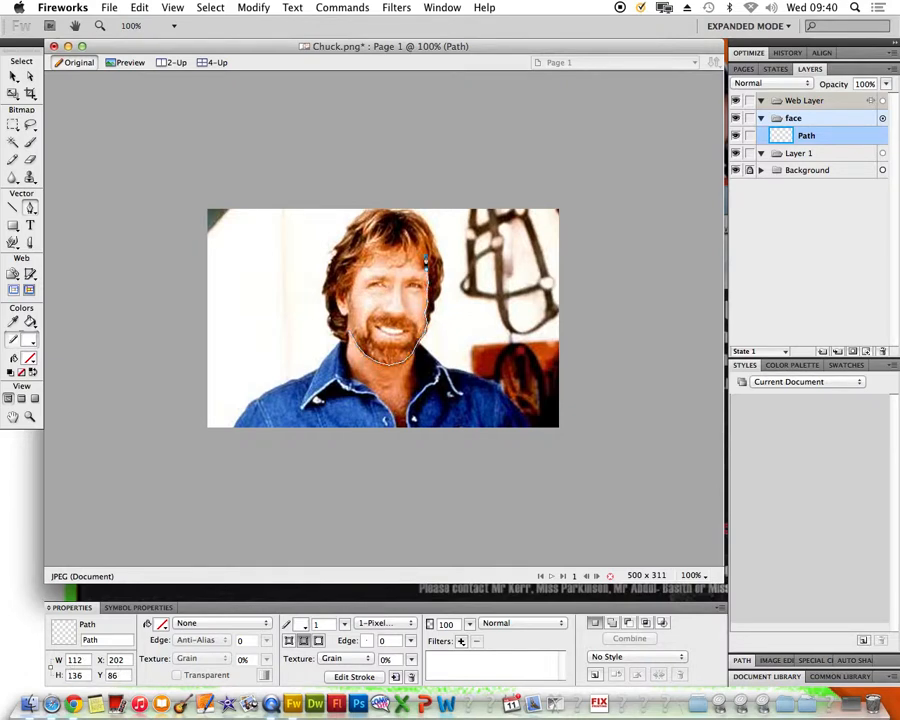
pyautogui.click(426, 256)
pyautogui.click(421, 234)
pyautogui.click(398, 226)
pyautogui.click(364, 234)
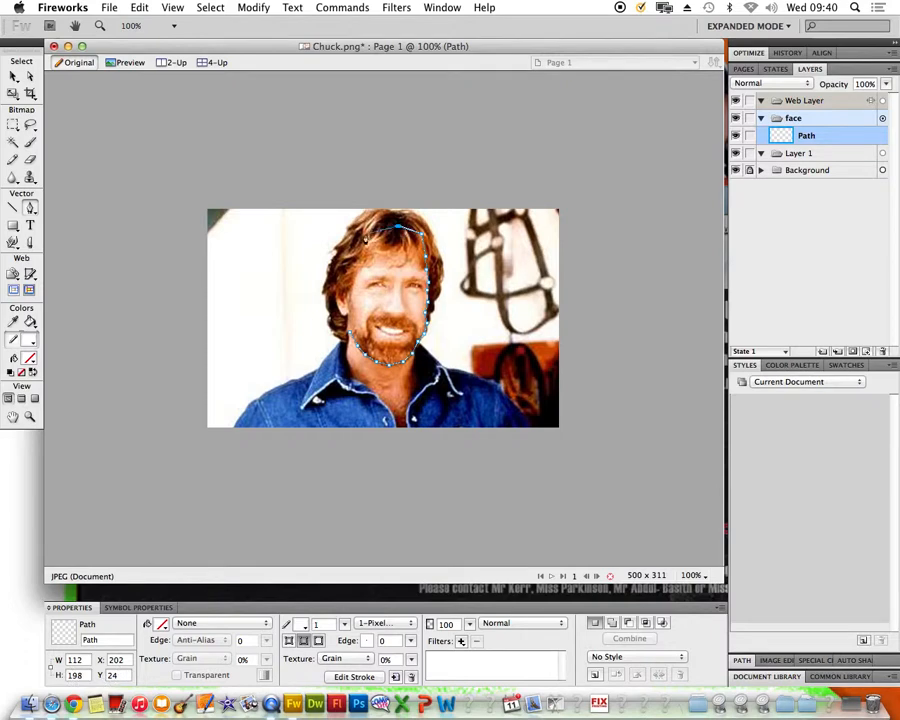
pyautogui.click(354, 255)
pyautogui.click(354, 278)
pyautogui.click(348, 299)
pyautogui.click(348, 319)
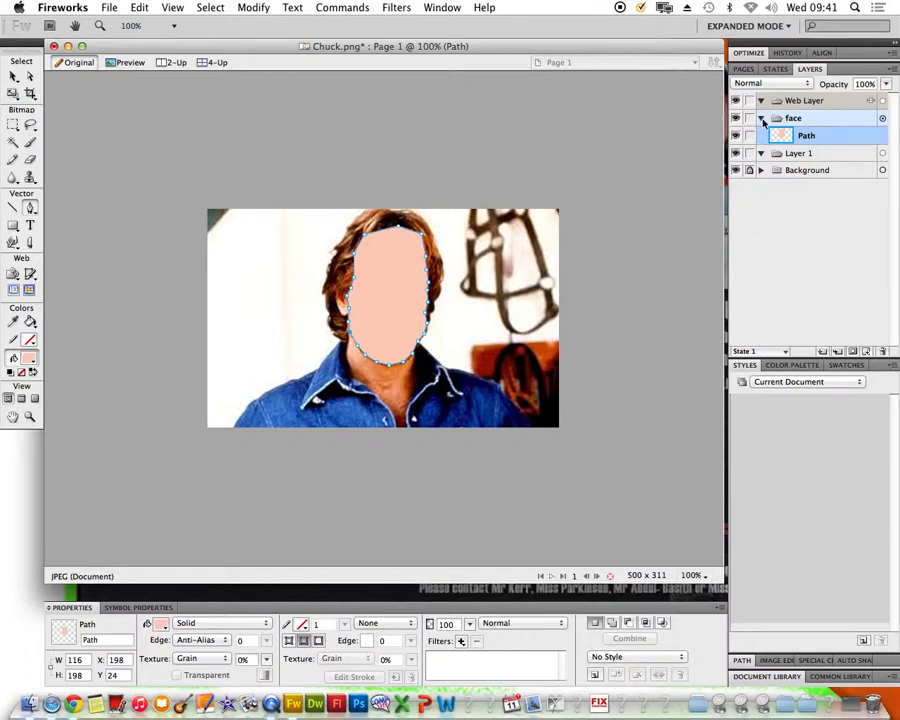
# - Collapse the face layer, lock it and hide it so the photo shows underneath
pyautogui.click(762, 119)
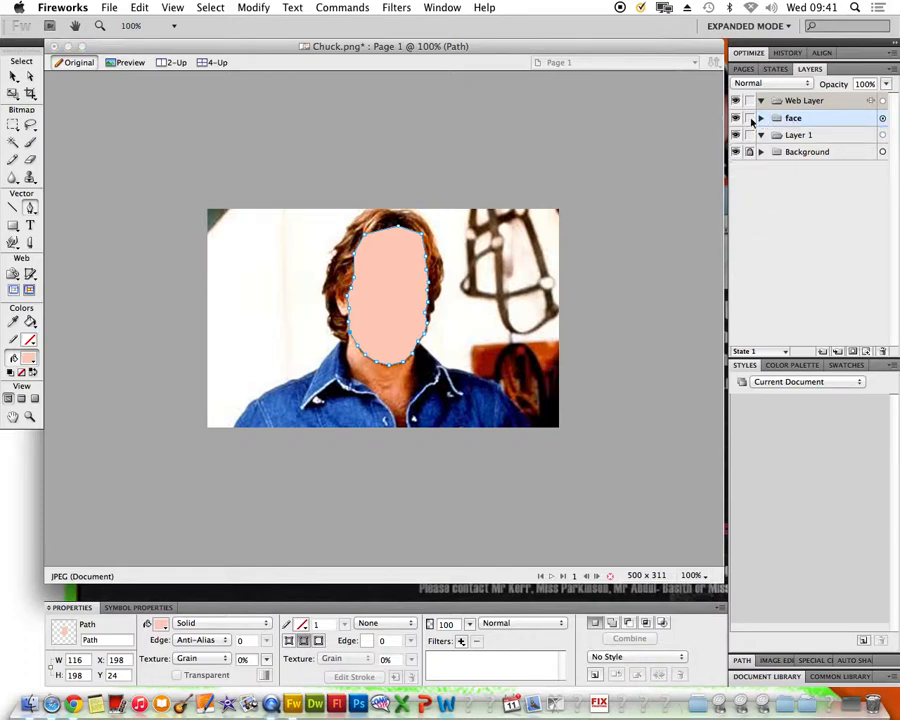
pyautogui.click(751, 119)
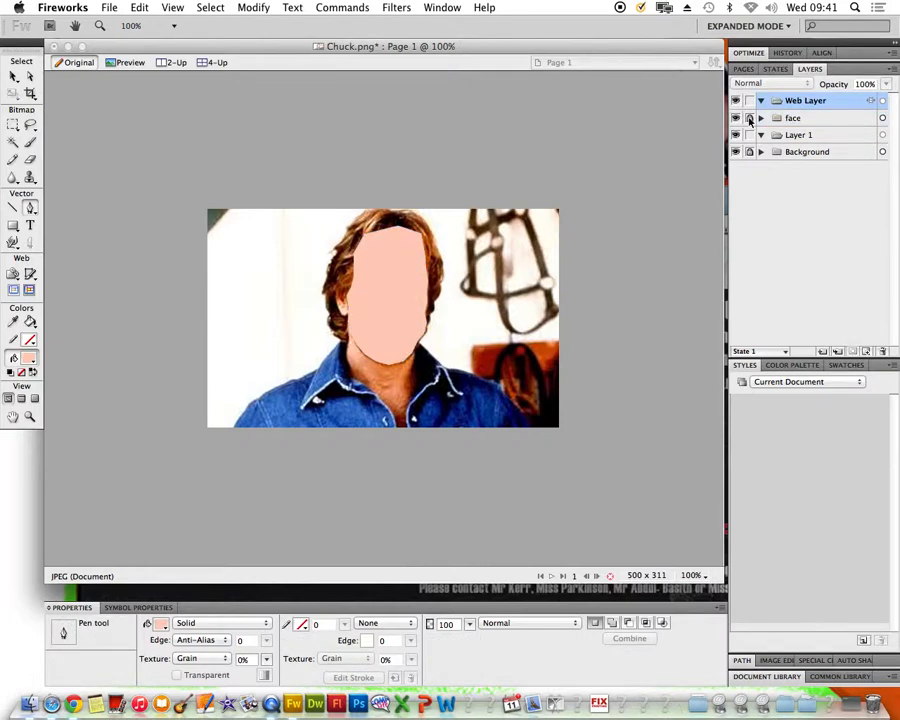
pyautogui.click(749, 118)
pyautogui.click(736, 118)
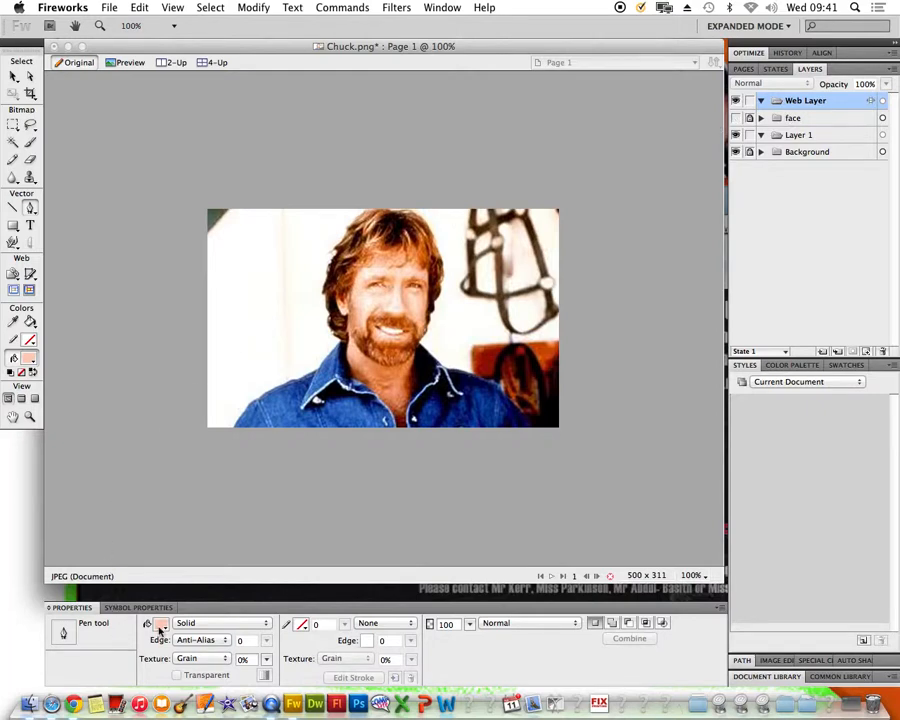
# - Add a new layer above the face layer and name it ear
pyautogui.click(824, 353)
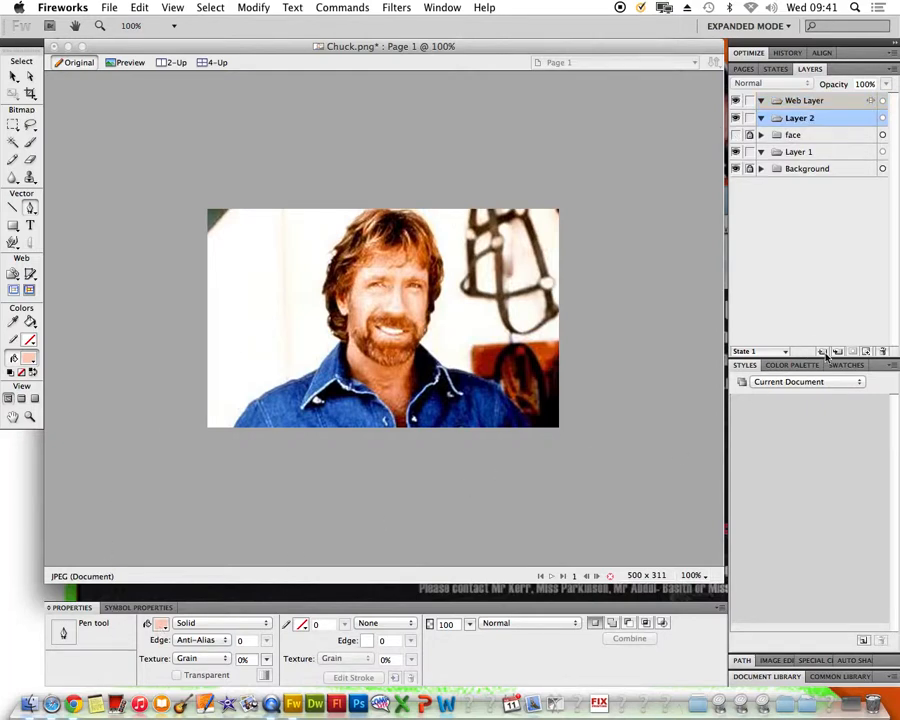
pyautogui.doubleClick(798, 119)
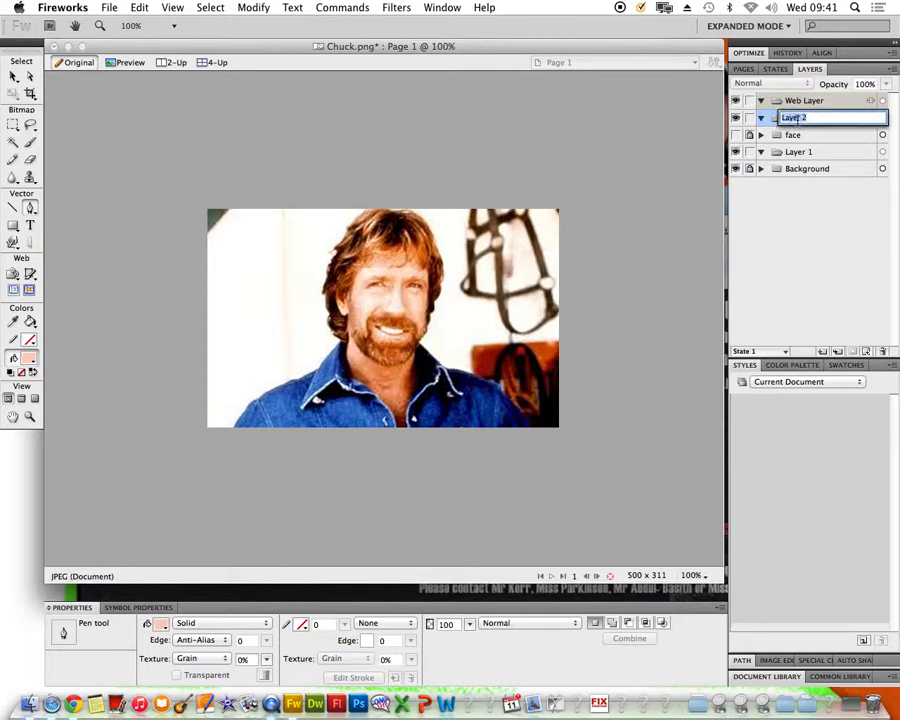
pyautogui.write('eal')
pyautogui.press('Return')
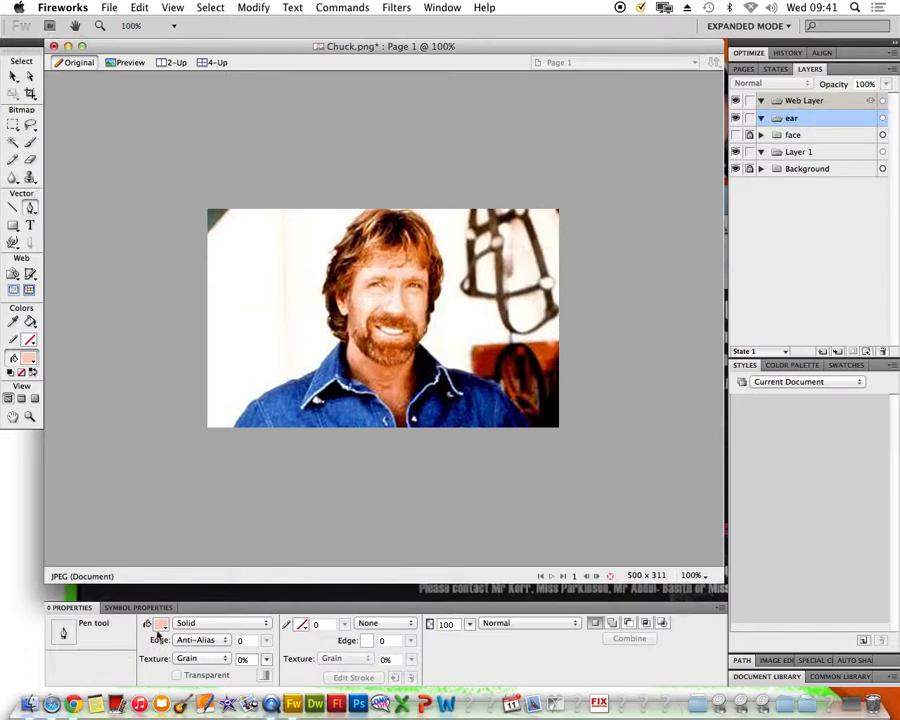
# - Sample a skin tone beside the ear as the fill and trace a closed path around the ear, about 19 by 55 pixels
pyautogui.click(160, 623)
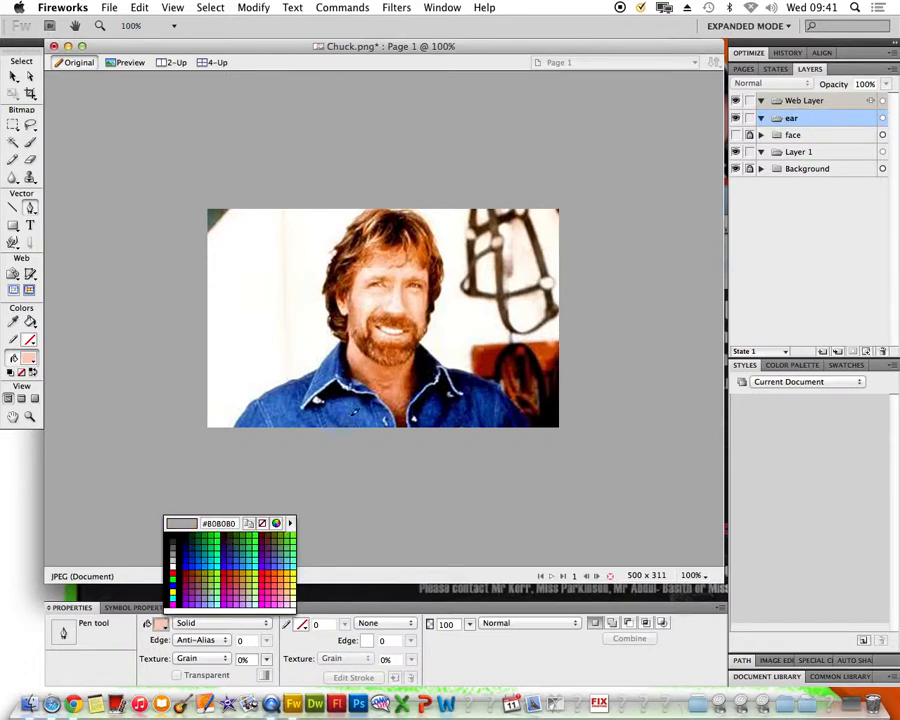
pyautogui.click(348, 306)
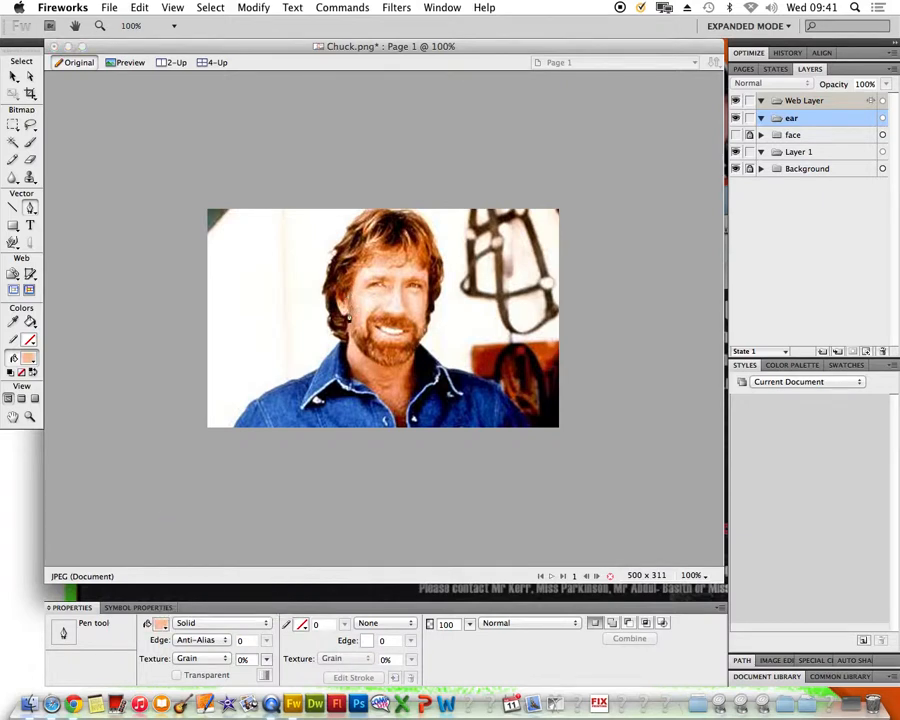
pyautogui.click(347, 315)
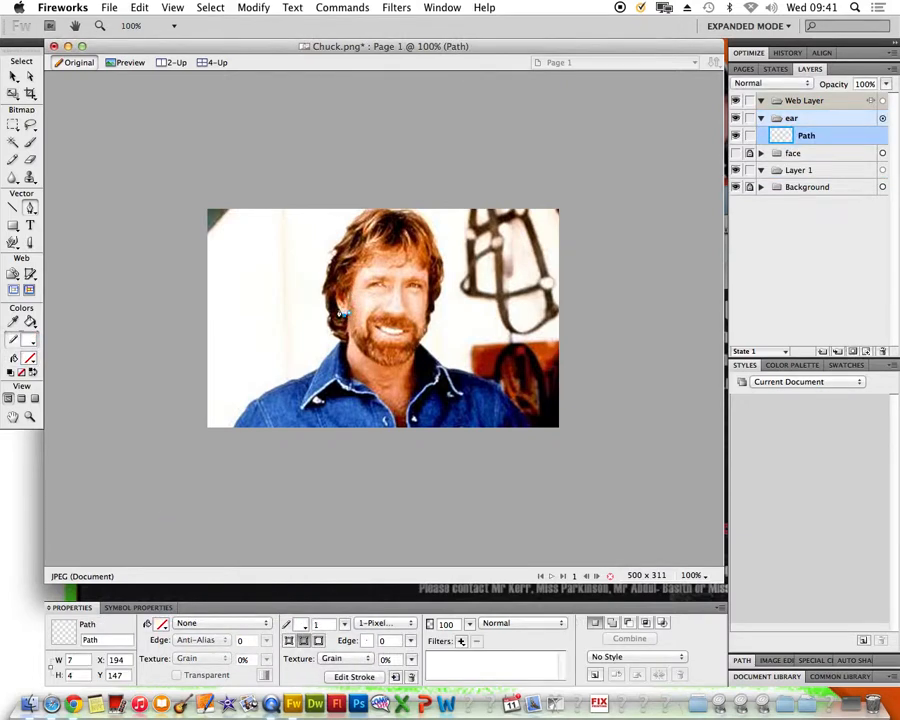
pyautogui.click(340, 309)
pyautogui.click(336, 296)
pyautogui.click(338, 286)
pyautogui.click(342, 277)
pyautogui.click(346, 316)
# - Collapse the ear layer, lock it and hide it
pyautogui.click(761, 118)
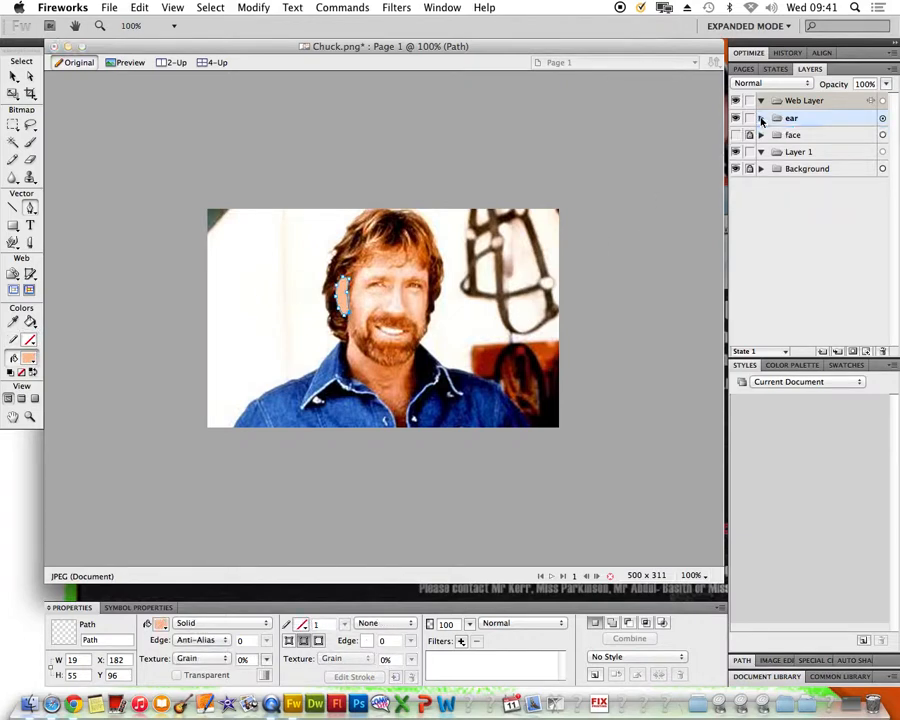
pyautogui.click(749, 118)
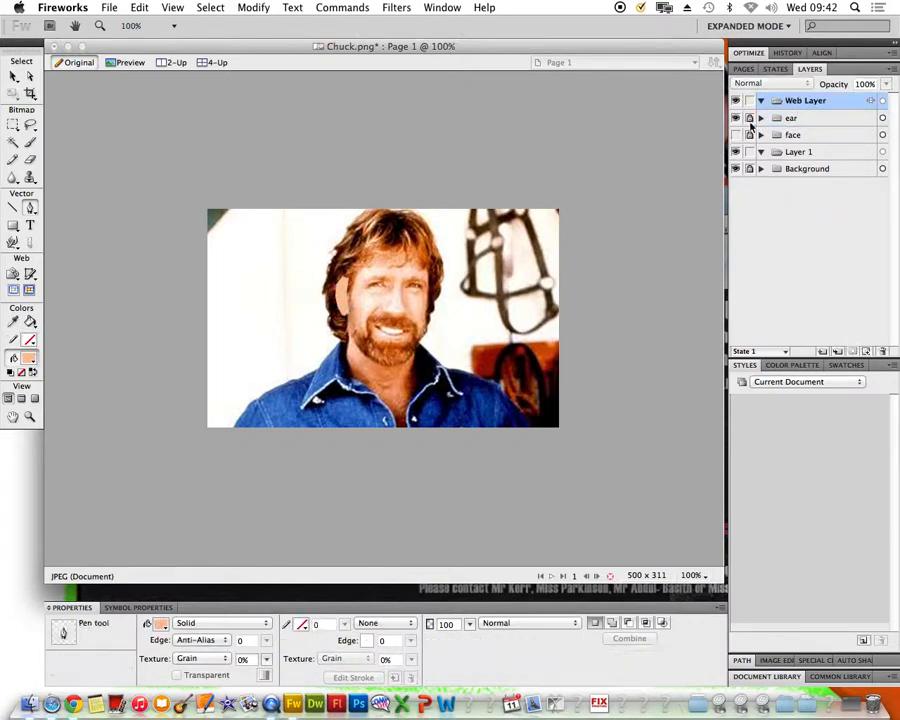
pyautogui.click(736, 118)
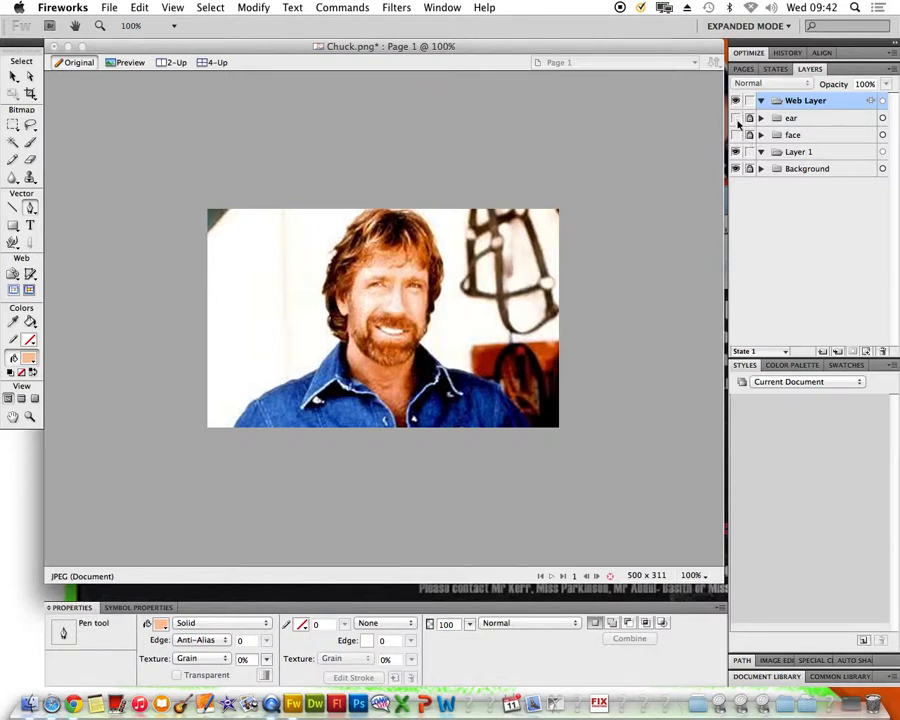
# - Add a new layer above the ear layer and name it hair
pyautogui.click(824, 351)
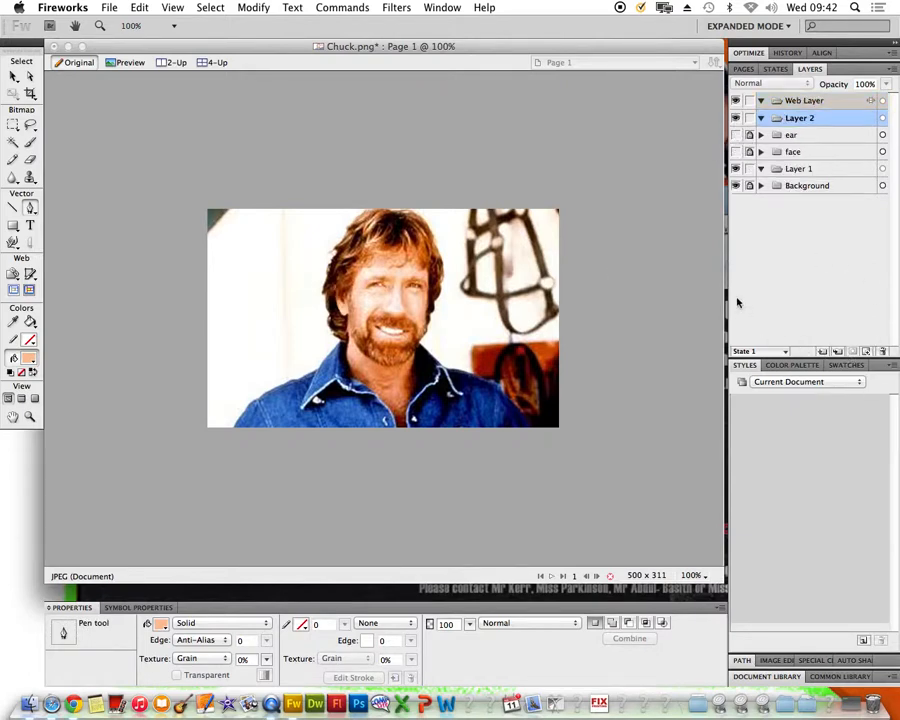
pyautogui.doubleClick(797, 119)
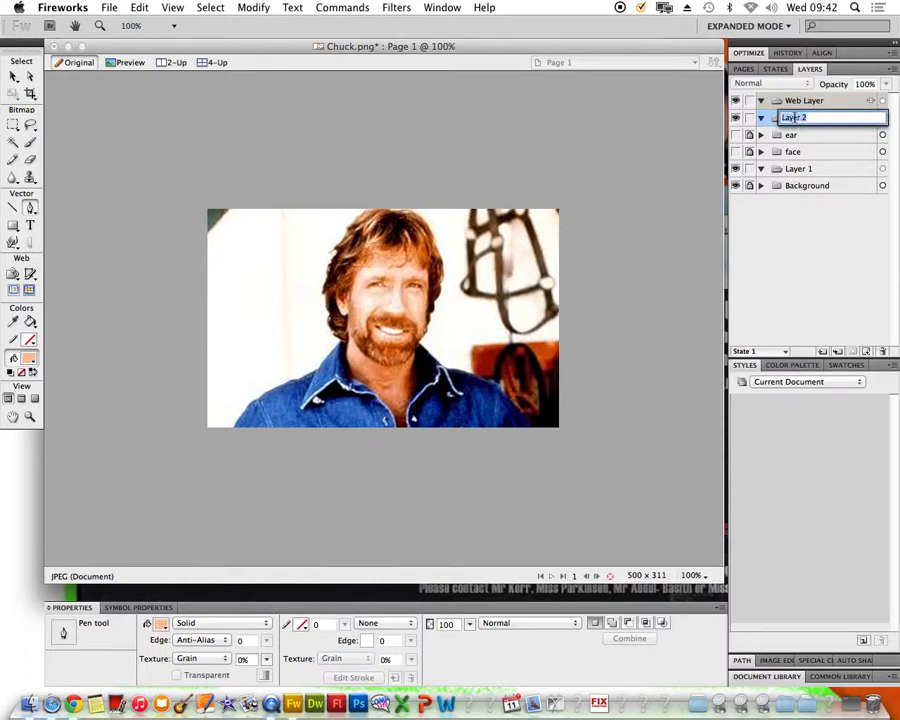
pyautogui.write('hair')
pyautogui.press('Return')
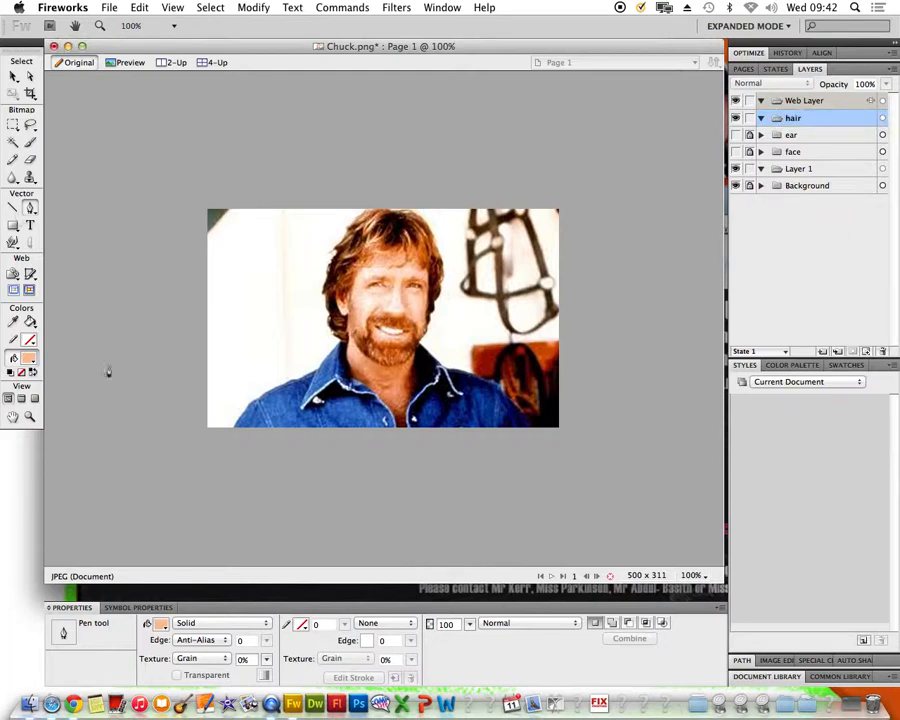
# - Set the Pen tool's fill to a light brown sampled from the man's hair in the photo
pyautogui.click(162, 624)
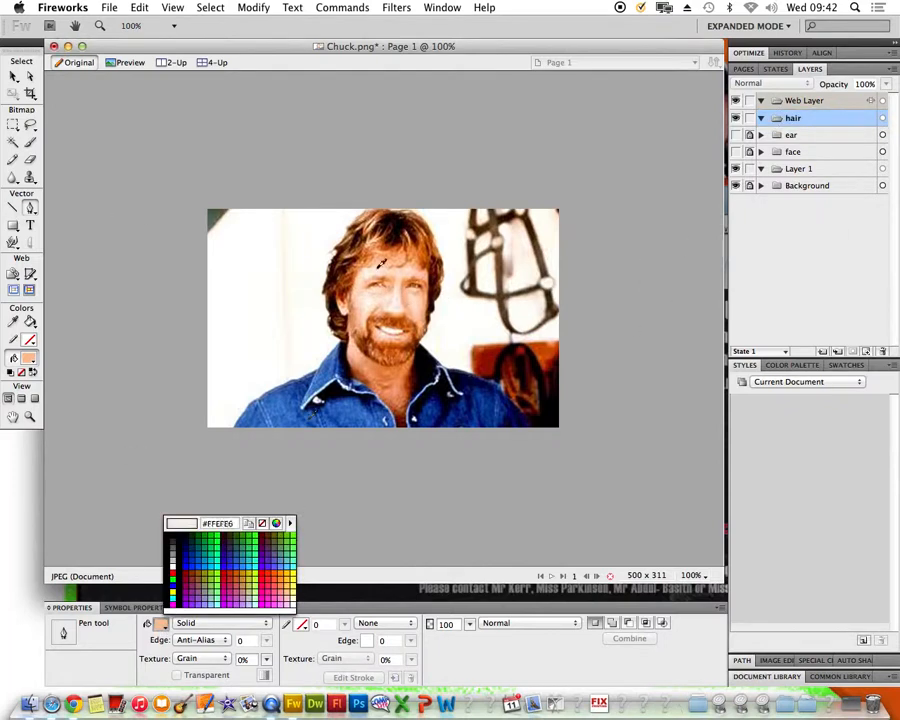
pyautogui.click(390, 226)
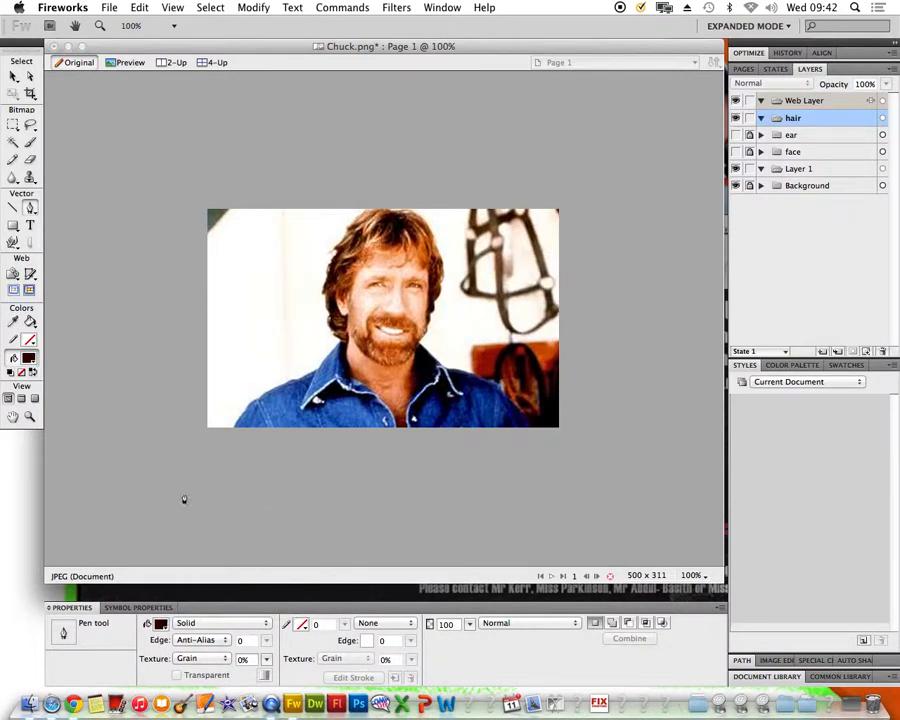
pyautogui.click(160, 625)
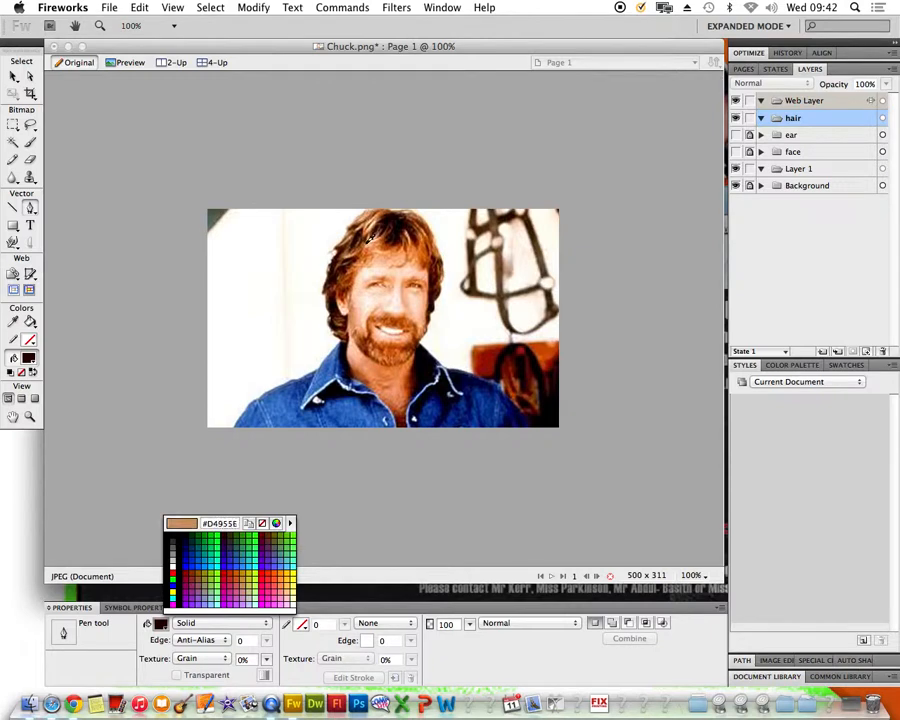
pyautogui.click(341, 315)
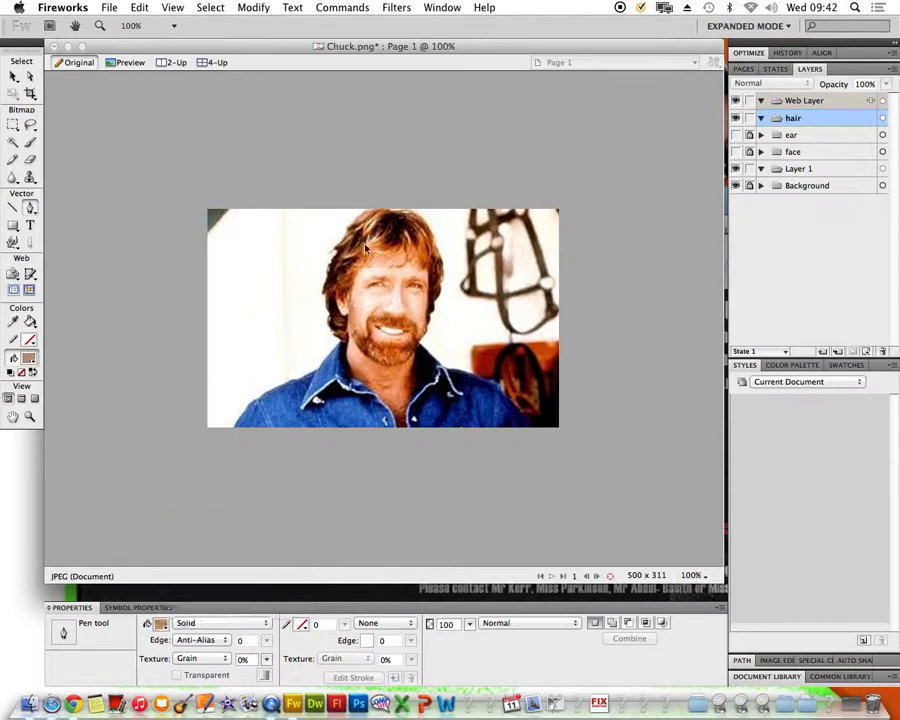
# - Trace a closed path around the hair, following the jagged fringe, both sides and the crown, about 172 by 186 pixels
pyautogui.click(347, 296)
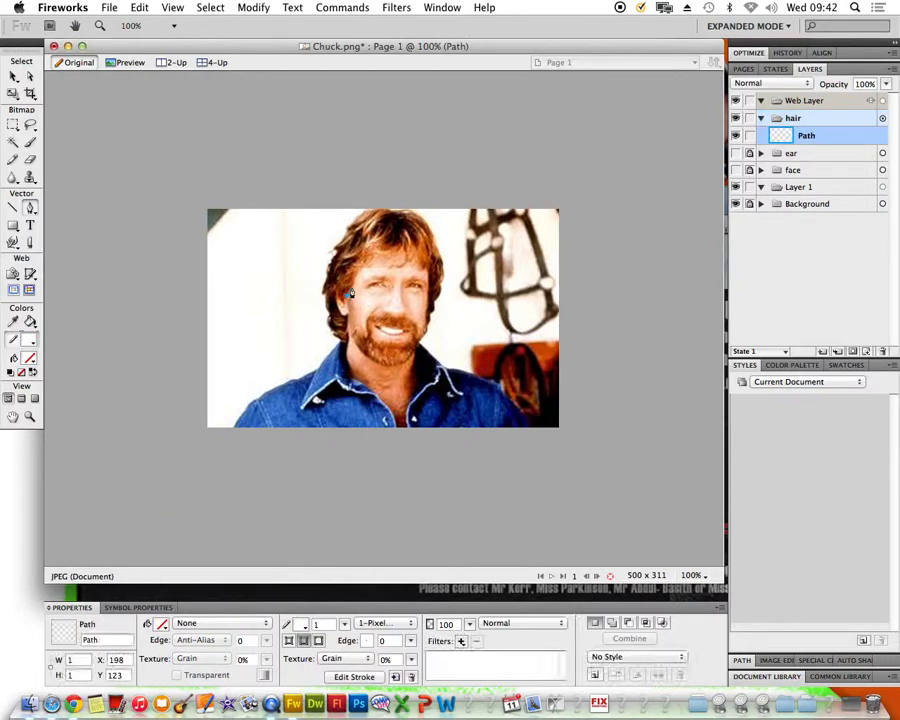
pyautogui.click(351, 288)
pyautogui.click(356, 274)
pyautogui.click(364, 267)
pyautogui.click(374, 261)
pyautogui.click(383, 256)
pyautogui.click(391, 257)
pyautogui.click(384, 265)
pyautogui.click(391, 267)
pyautogui.click(401, 260)
pyautogui.click(400, 265)
pyautogui.click(408, 262)
pyautogui.click(411, 253)
pyautogui.click(414, 263)
pyautogui.click(421, 266)
pyautogui.click(429, 271)
pyautogui.click(428, 293)
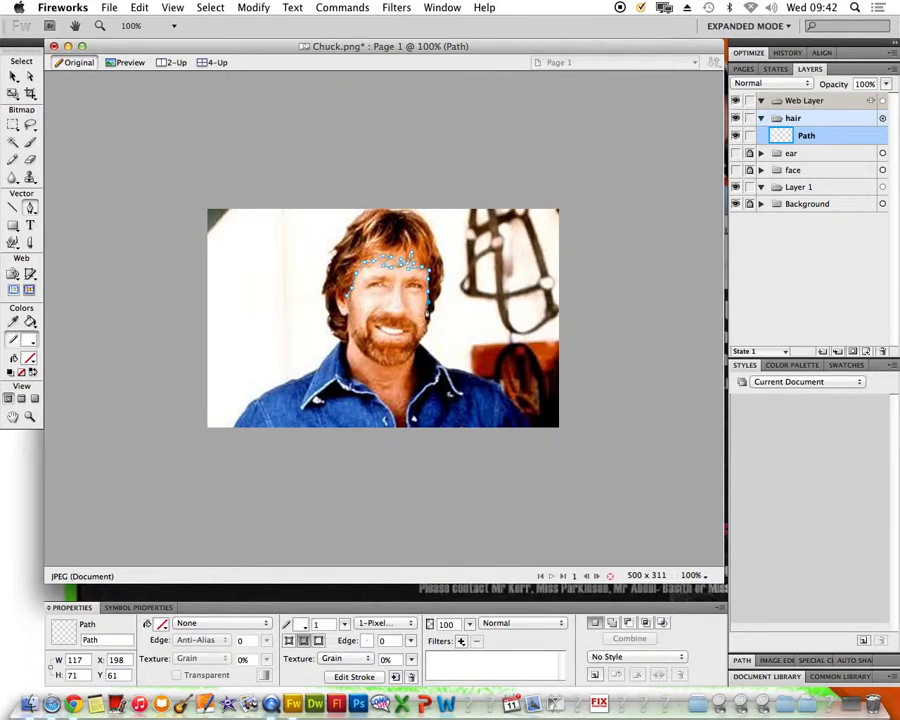
pyautogui.click(427, 322)
pyautogui.click(428, 320)
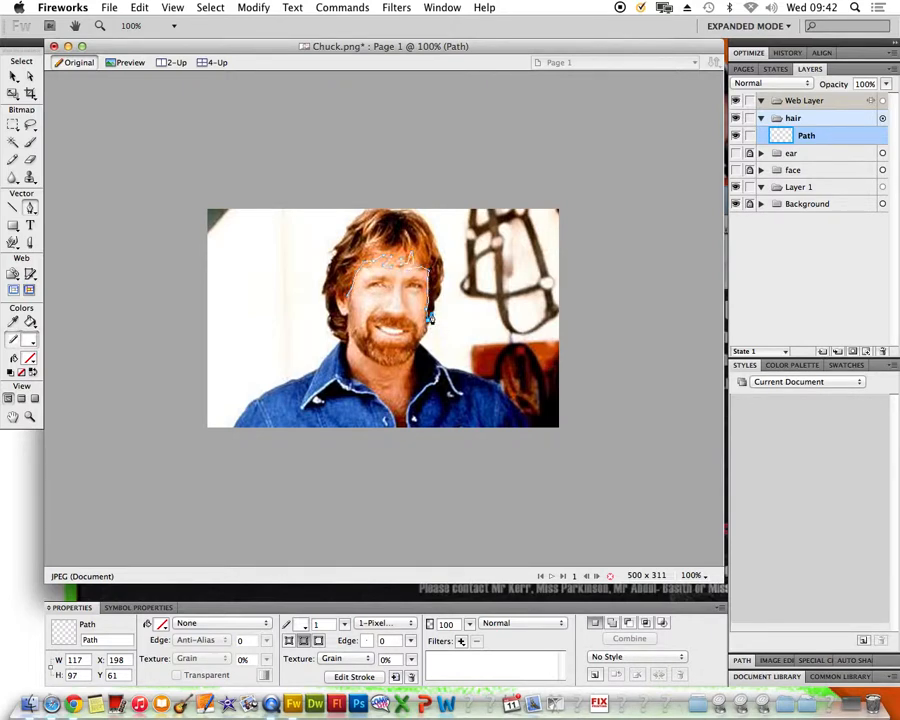
pyautogui.click(432, 315)
pyautogui.click(439, 290)
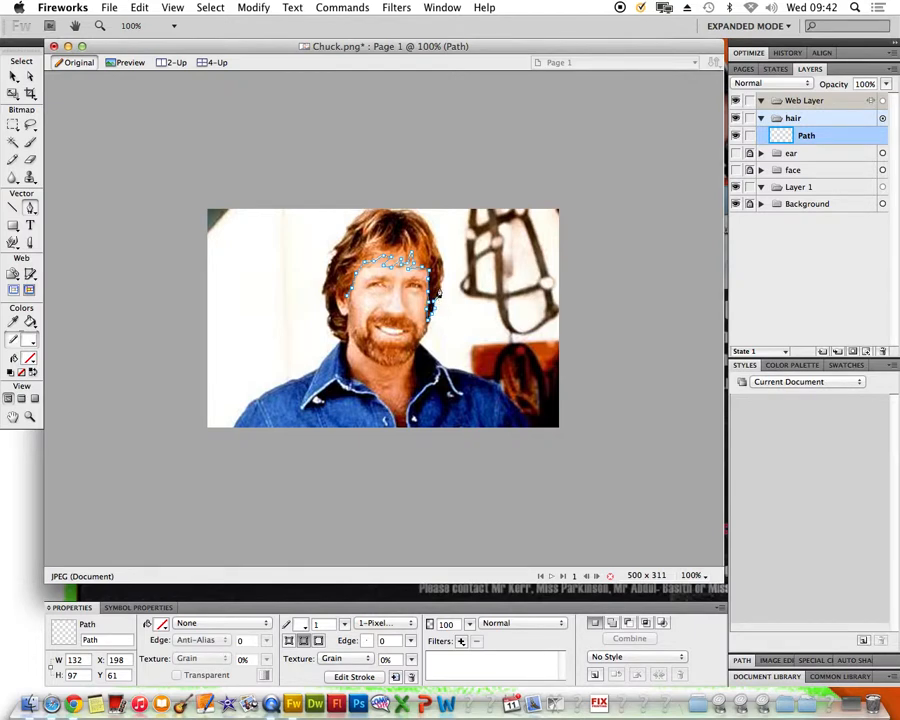
pyautogui.click(443, 272)
pyautogui.click(432, 238)
pyautogui.click(421, 226)
pyautogui.click(390, 212)
pyautogui.click(362, 209)
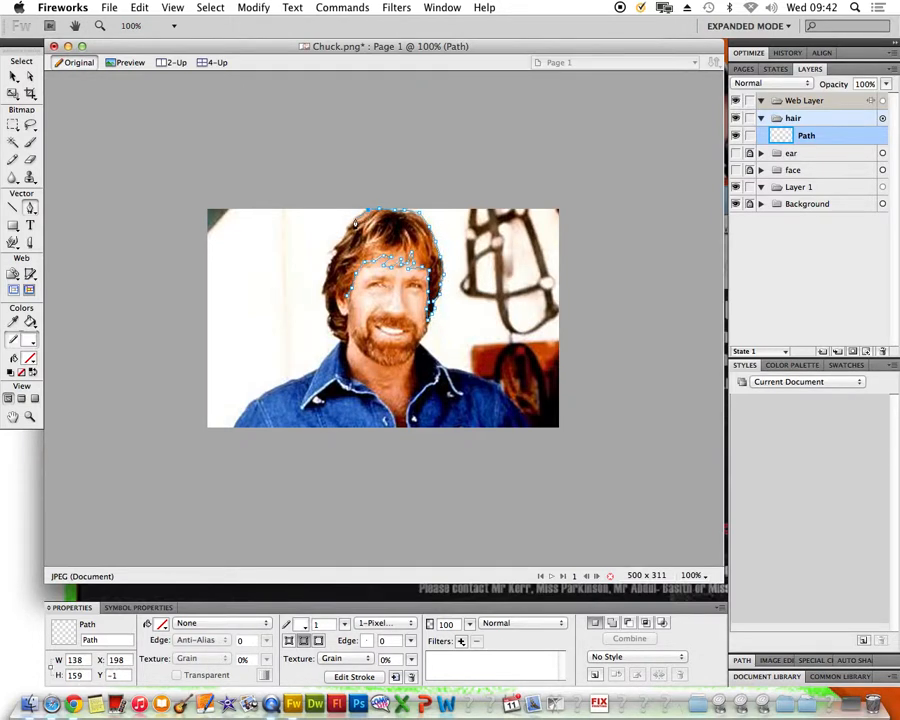
pyautogui.click(331, 255)
pyautogui.click(332, 251)
pyautogui.click(331, 259)
pyautogui.click(326, 283)
pyautogui.click(322, 295)
pyautogui.click(320, 292)
pyautogui.click(331, 329)
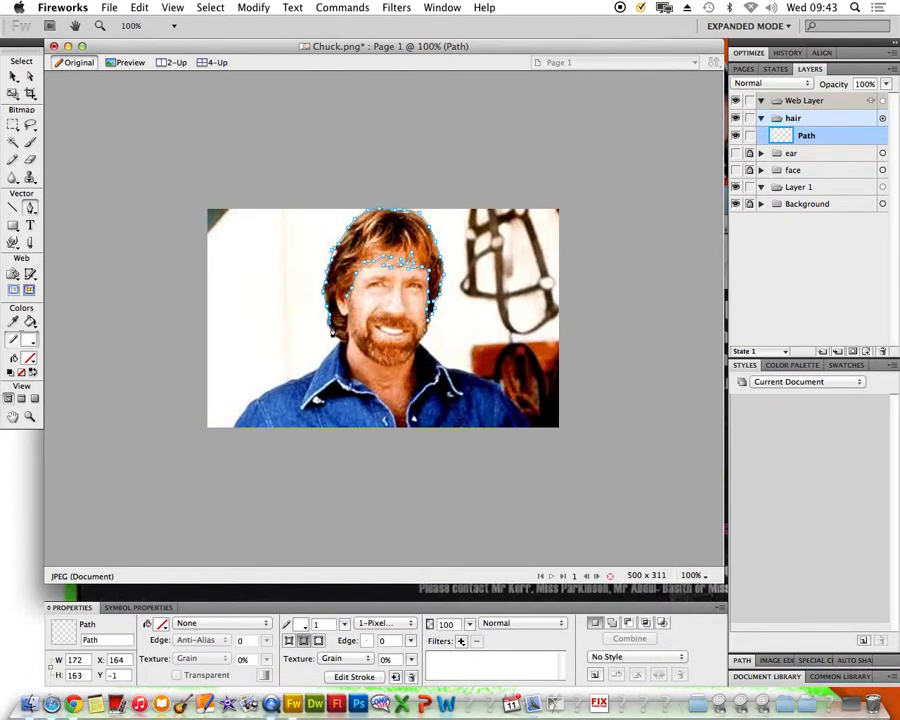
pyautogui.click(333, 341)
pyautogui.click(345, 341)
pyautogui.click(348, 339)
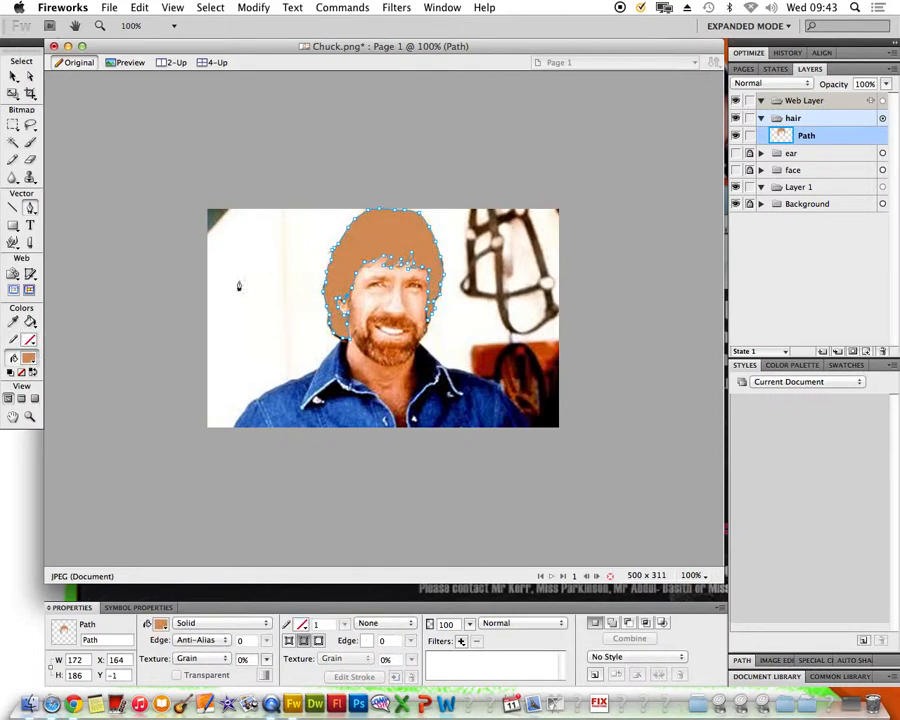
# - Collapse and lock the hair layer, show the ear and face layers, and hide the Background photo to preview the traced shapes
pyautogui.click(749, 118)
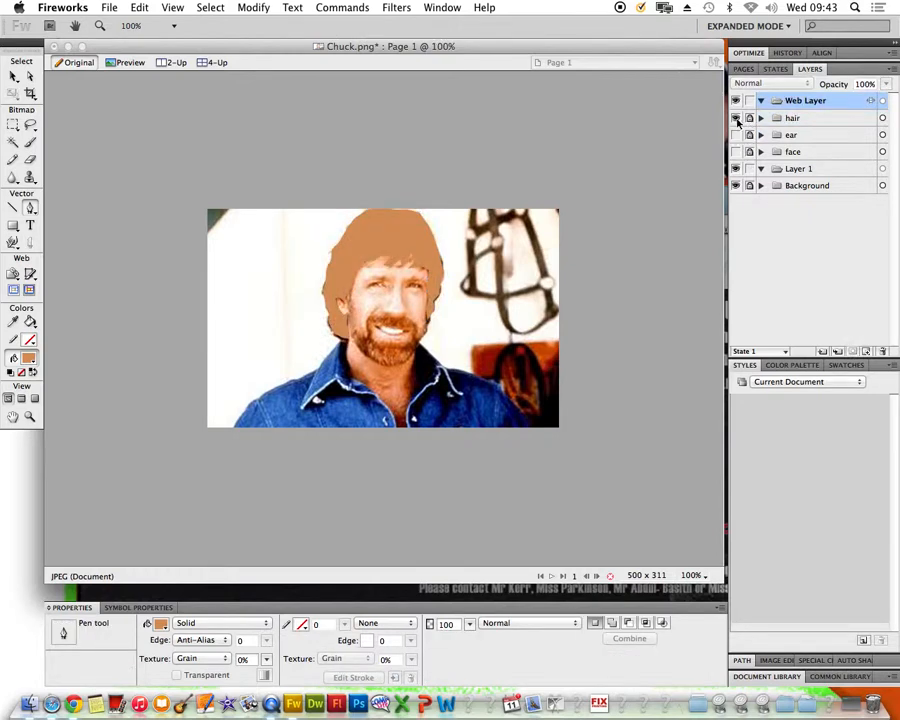
pyautogui.click(736, 134)
pyautogui.click(736, 151)
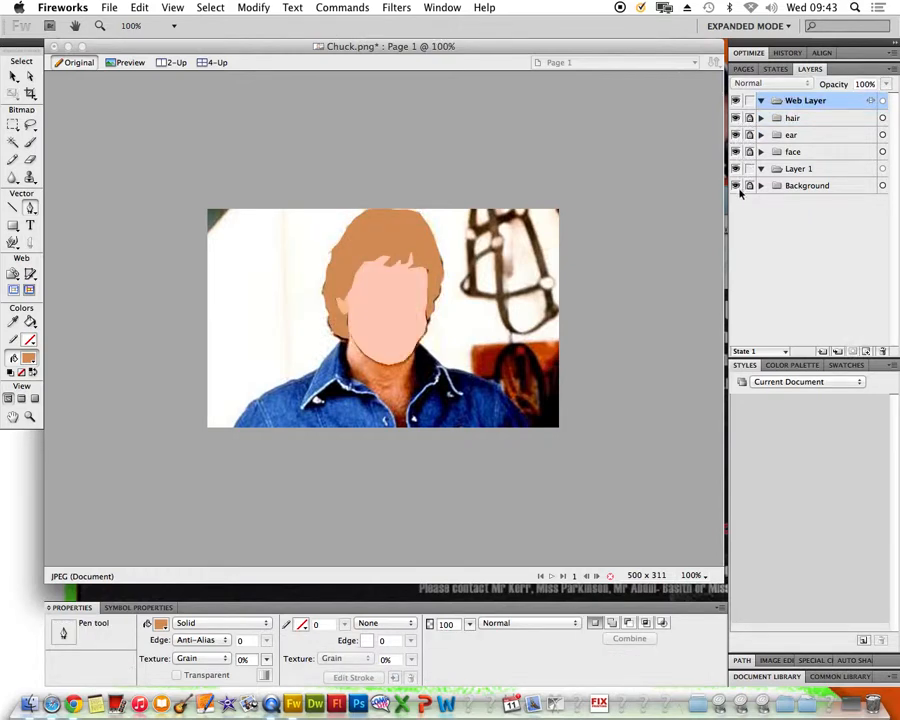
pyautogui.click(736, 186)
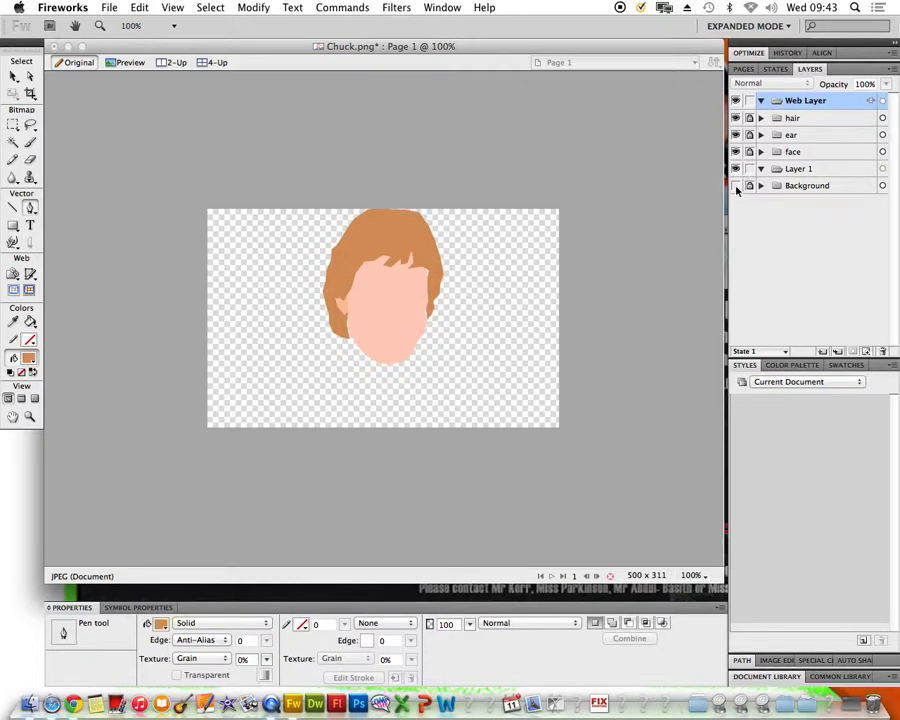
# - Show the Background photo again and hide Layer 1 and the face, ear and hair layers
pyautogui.click(736, 186)
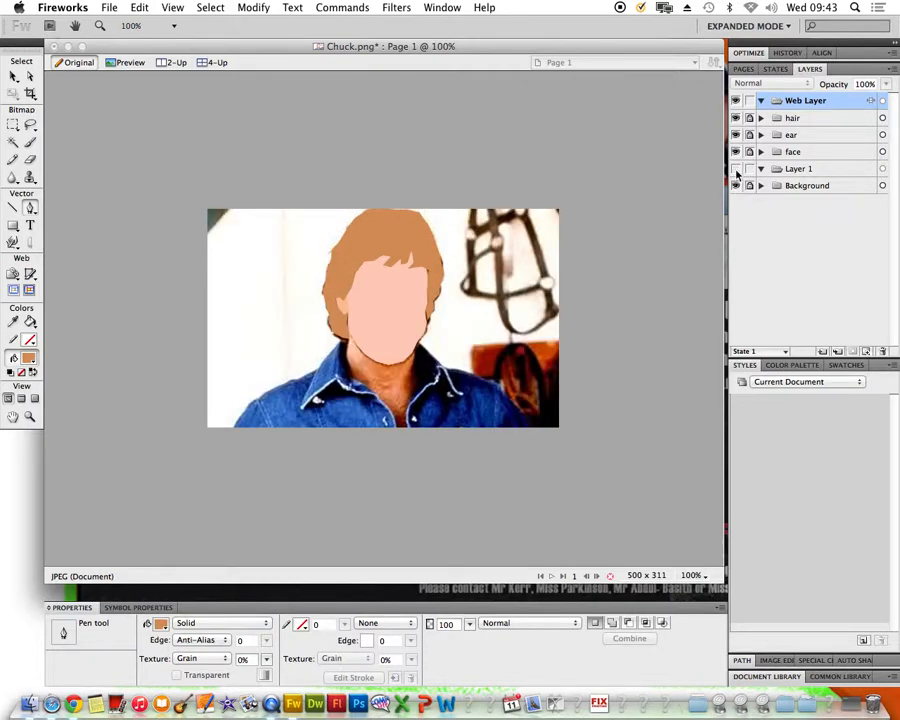
pyautogui.click(736, 152)
pyautogui.click(736, 135)
pyautogui.click(736, 118)
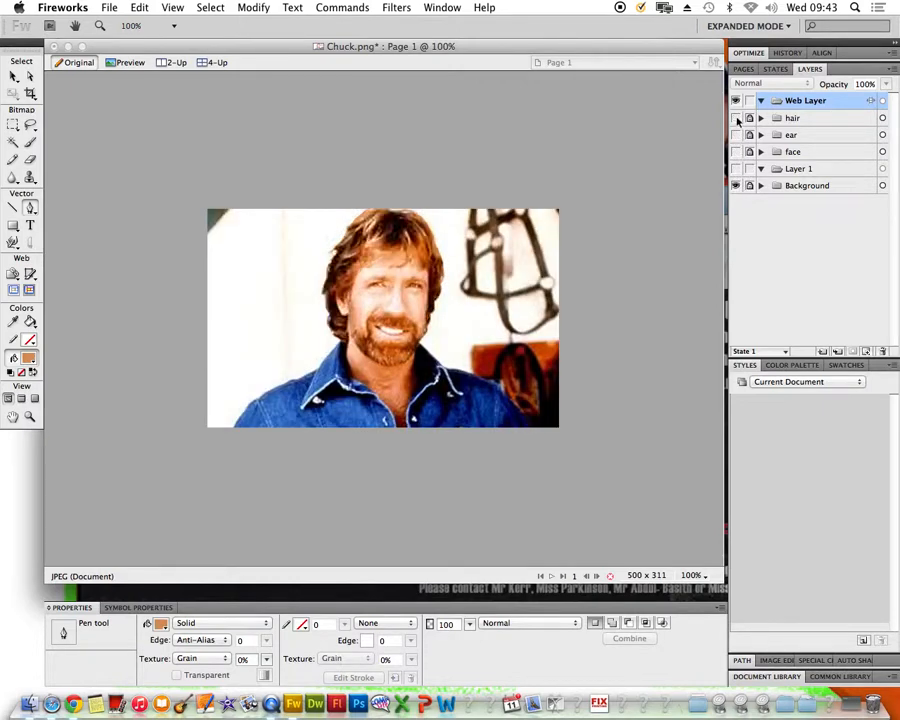
# - Add a new layer above the hair layer and name it beard
pyautogui.click(821, 352)
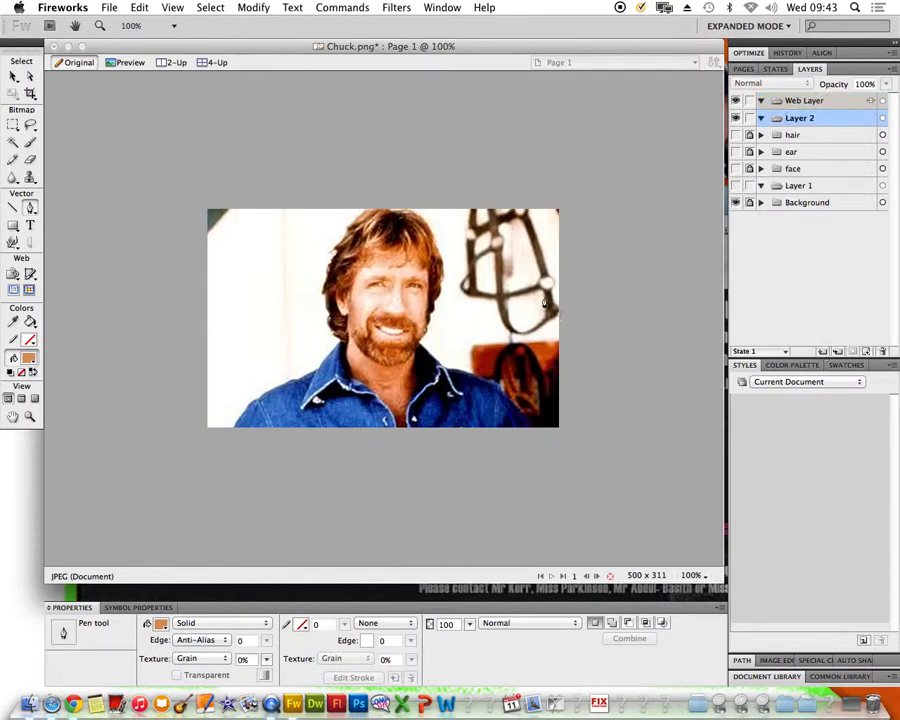
pyautogui.doubleClick(800, 119)
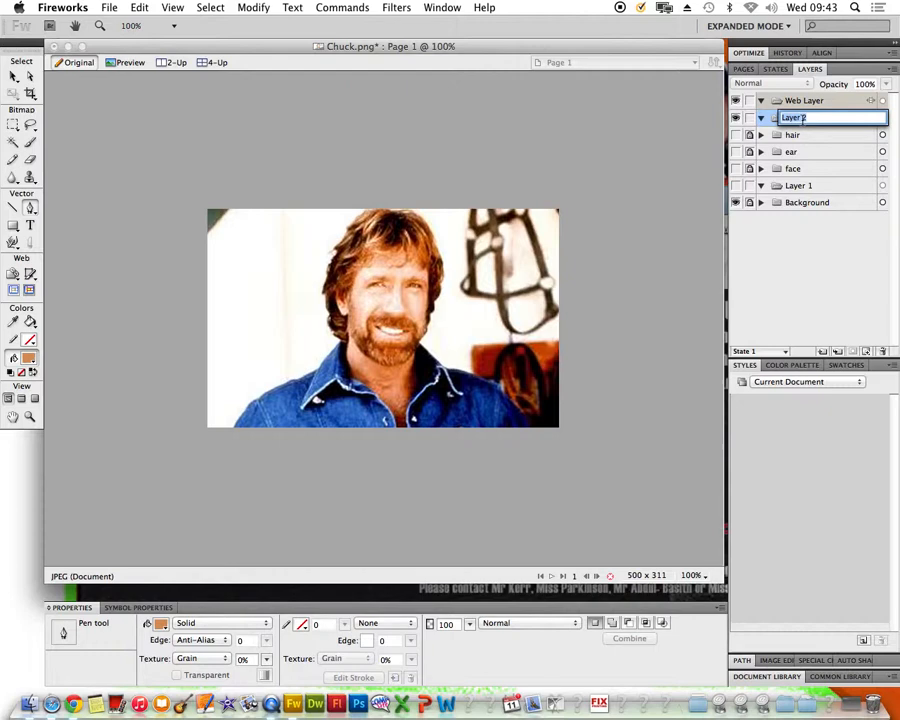
pyautogui.write('bd')
pyautogui.press('Return')
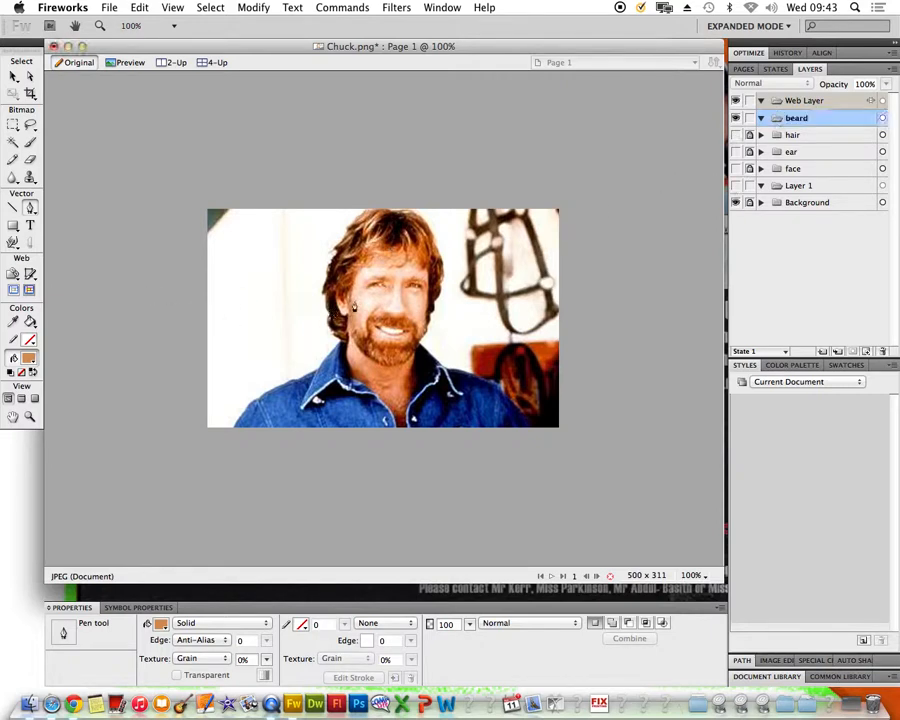
# - Sample a reddish brown from the beard as the fill and trace a closed path around beard and sideburn, about 117 by 111 pixels
pyautogui.click(160, 623)
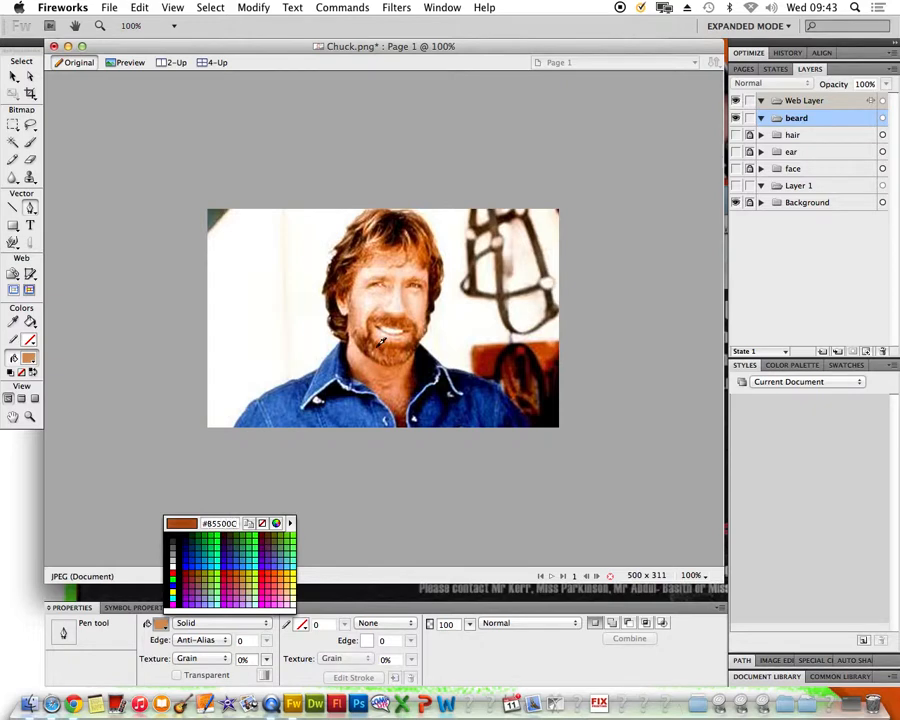
pyautogui.click(346, 345)
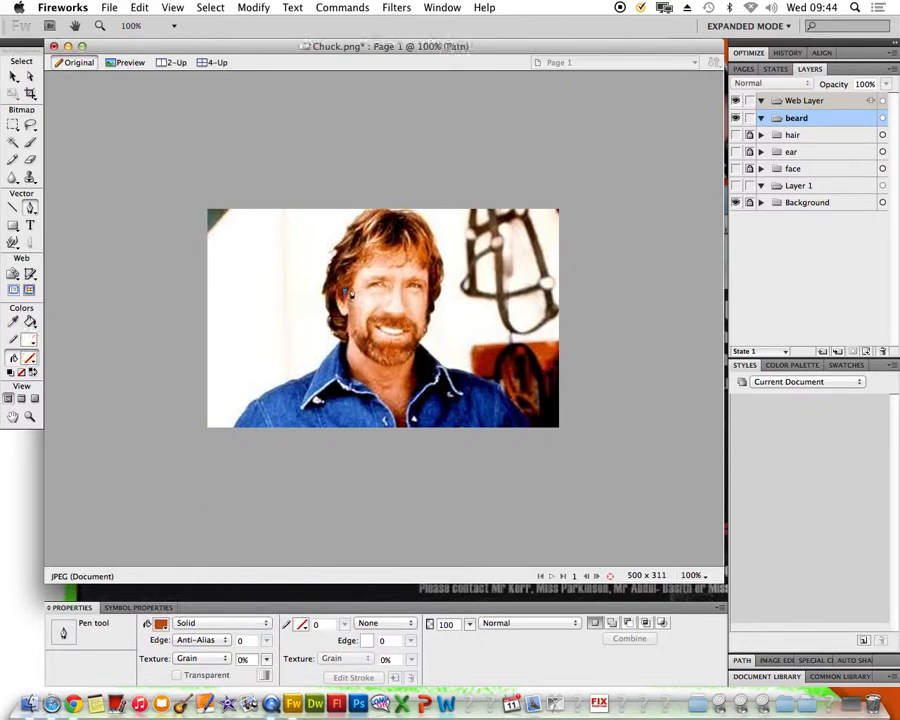
pyautogui.click(347, 294)
pyautogui.click(353, 314)
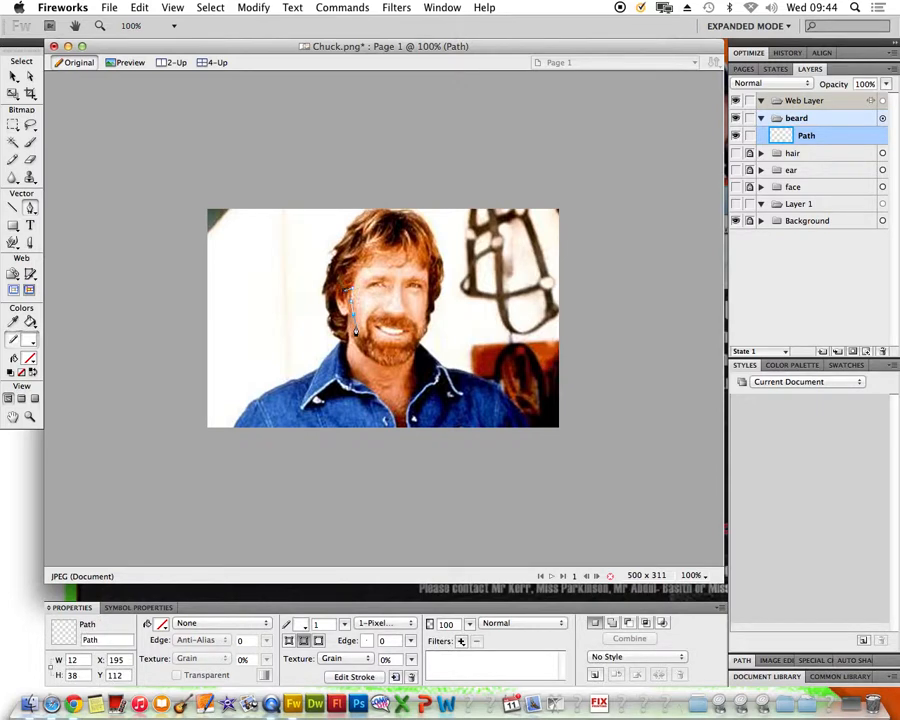
pyautogui.click(356, 326)
pyautogui.click(361, 337)
pyautogui.click(367, 333)
pyautogui.click(367, 317)
pyautogui.click(389, 320)
pyautogui.click(404, 320)
pyautogui.click(417, 332)
pyautogui.click(425, 328)
pyautogui.click(406, 367)
pyautogui.click(367, 362)
pyautogui.click(367, 358)
pyautogui.click(354, 343)
pyautogui.click(349, 326)
pyautogui.click(348, 302)
pyautogui.click(345, 290)
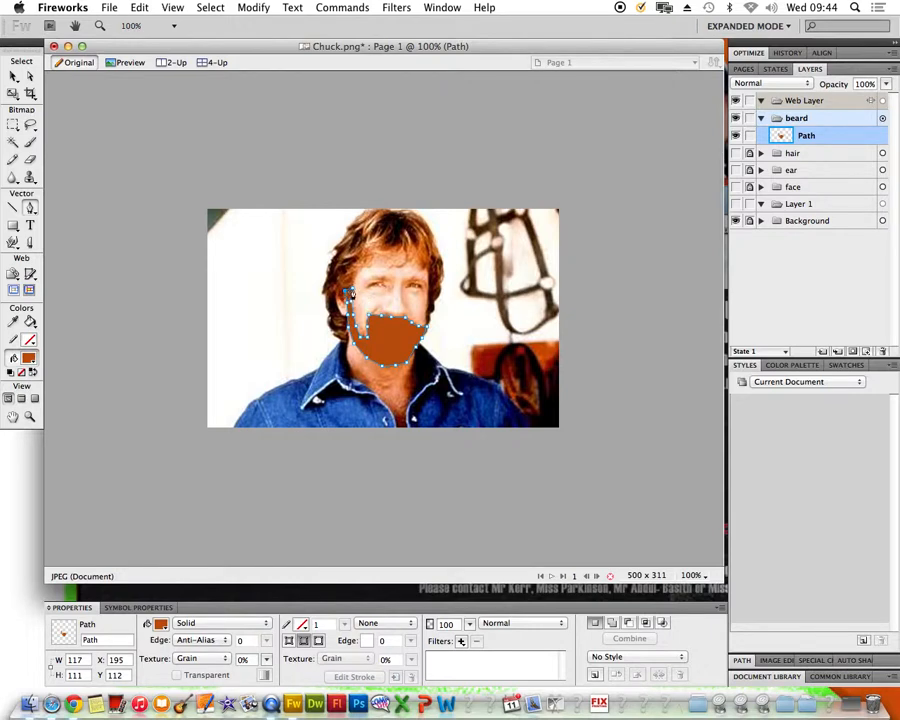
# - Adjust the anchor points at the upper end of the beard path's sideburn with the Subselection tool
pyautogui.click(30, 77)
pyautogui.click(352, 292)
pyautogui.click(351, 297)
# - Collapse and lock the beard layer, show the hair, ear, face and Layer 1 layers, and hide the Background photo
pyautogui.click(761, 118)
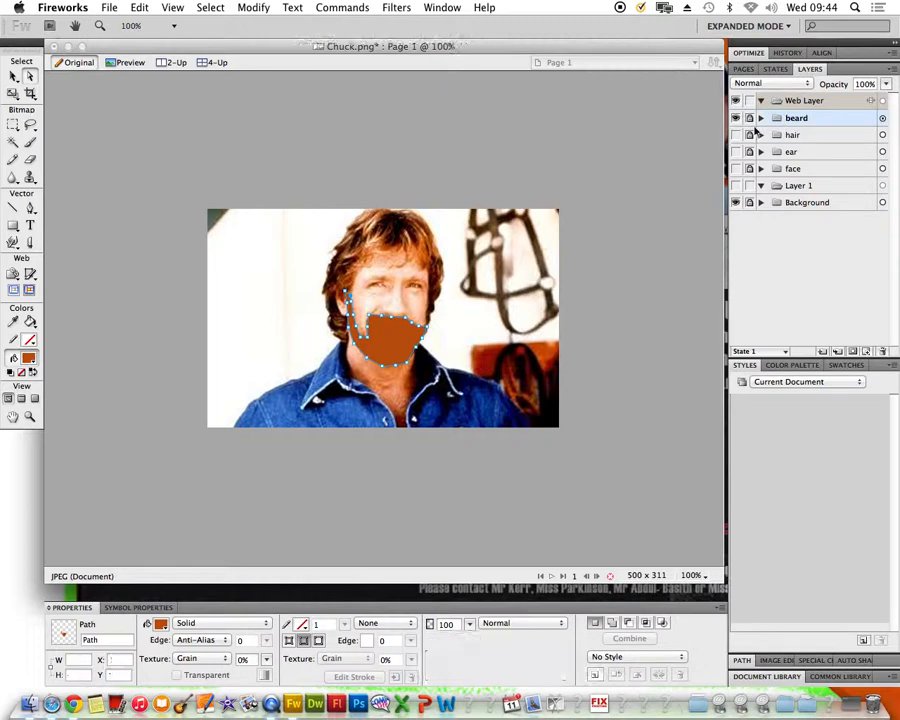
pyautogui.click(739, 141)
pyautogui.click(738, 172)
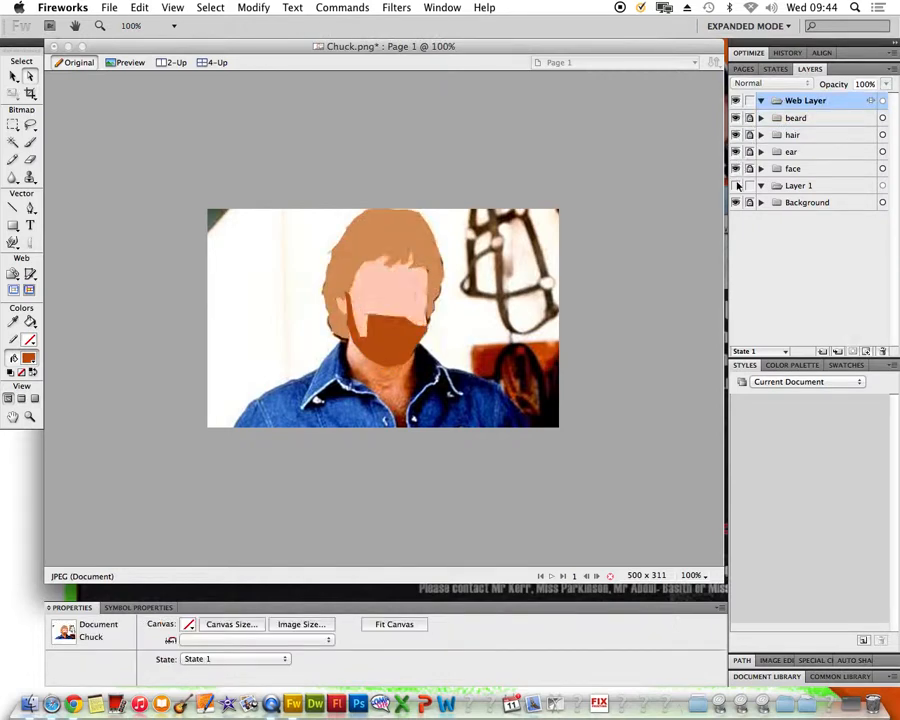
pyautogui.click(737, 202)
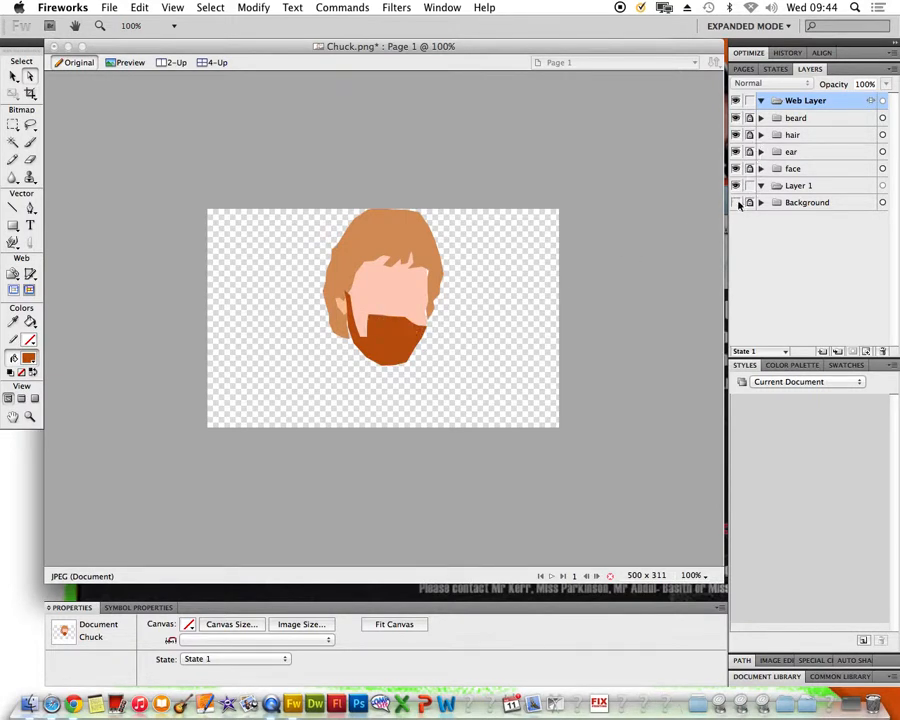
# - Show the Background photo and hide Layer 1 and the face, ear and hair layers
pyautogui.click(737, 202)
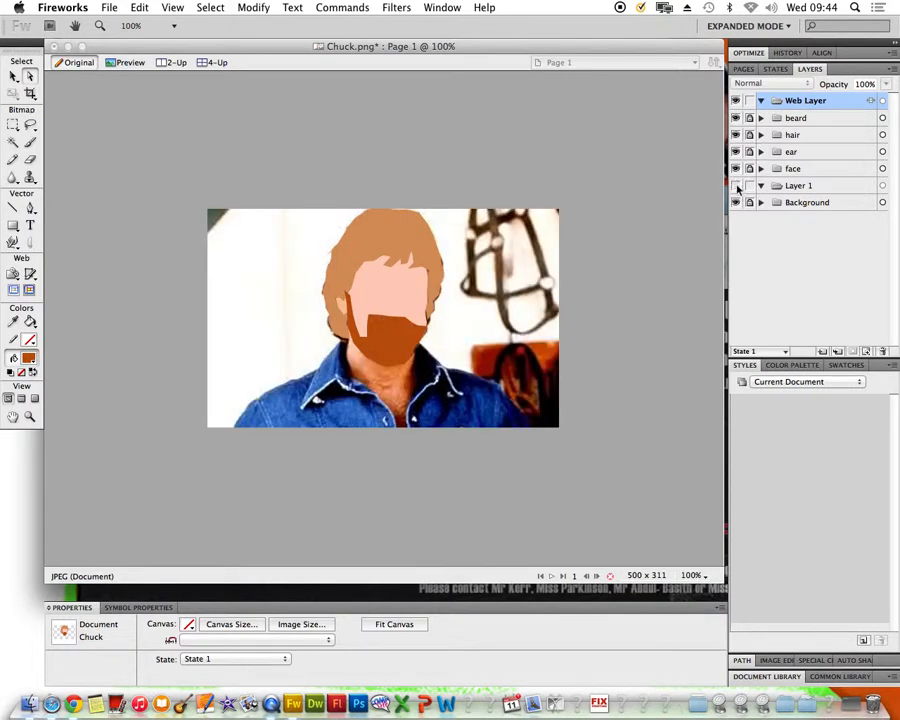
pyautogui.click(736, 168)
pyautogui.click(736, 151)
pyautogui.click(736, 134)
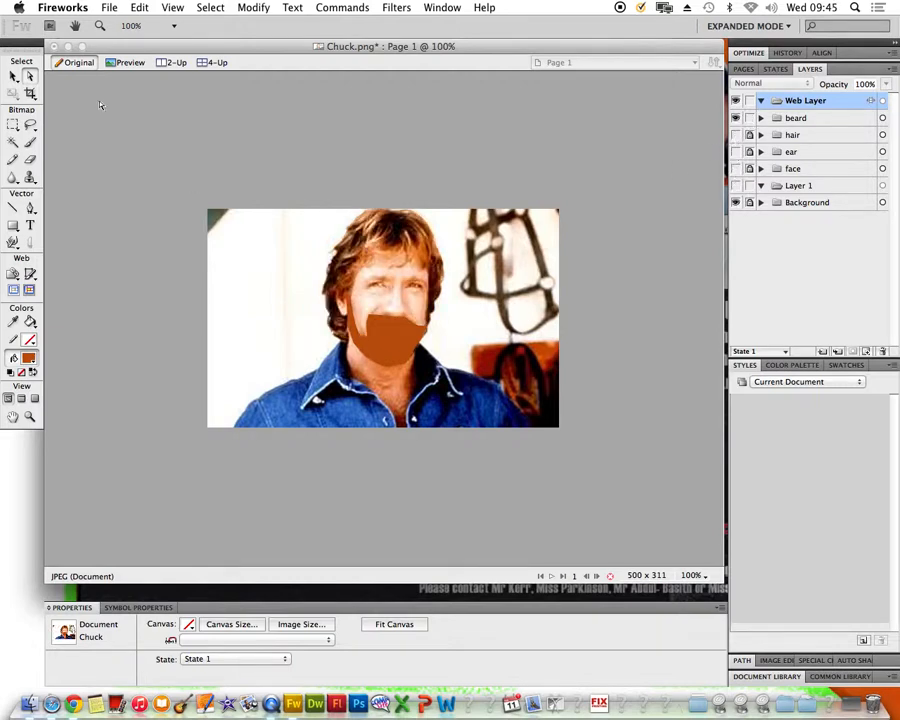
# - Unlock the beard layer, refine the beard path's anchor points at the moustache corner with the Subselection tool, and lock the layer again
pyautogui.click(14, 76)
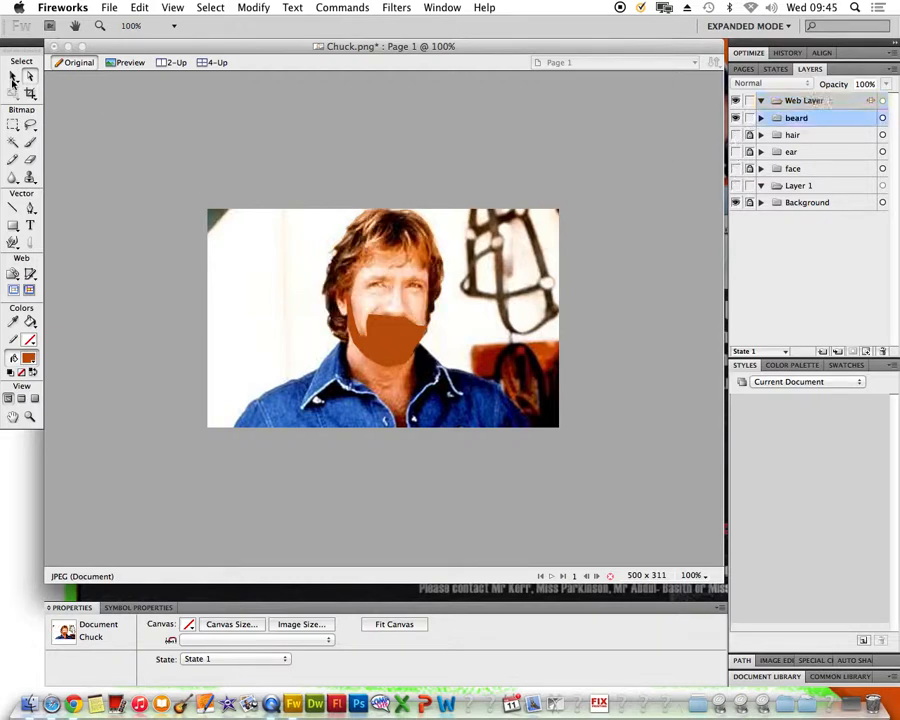
pyautogui.click(385, 333)
pyautogui.click(30, 76)
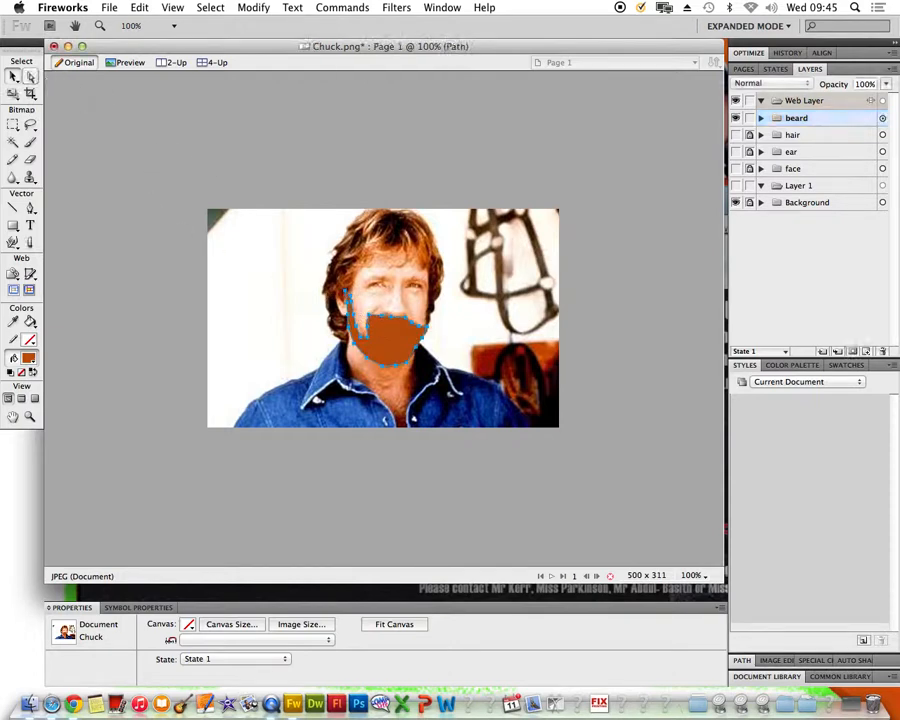
pyautogui.click(376, 318)
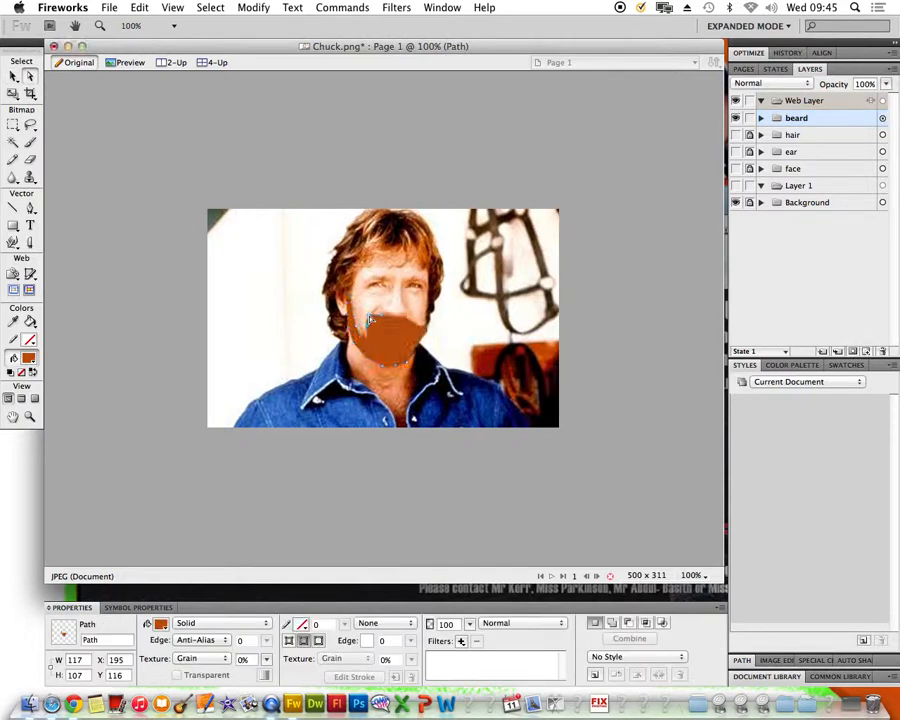
pyautogui.click(371, 320)
pyautogui.click(750, 118)
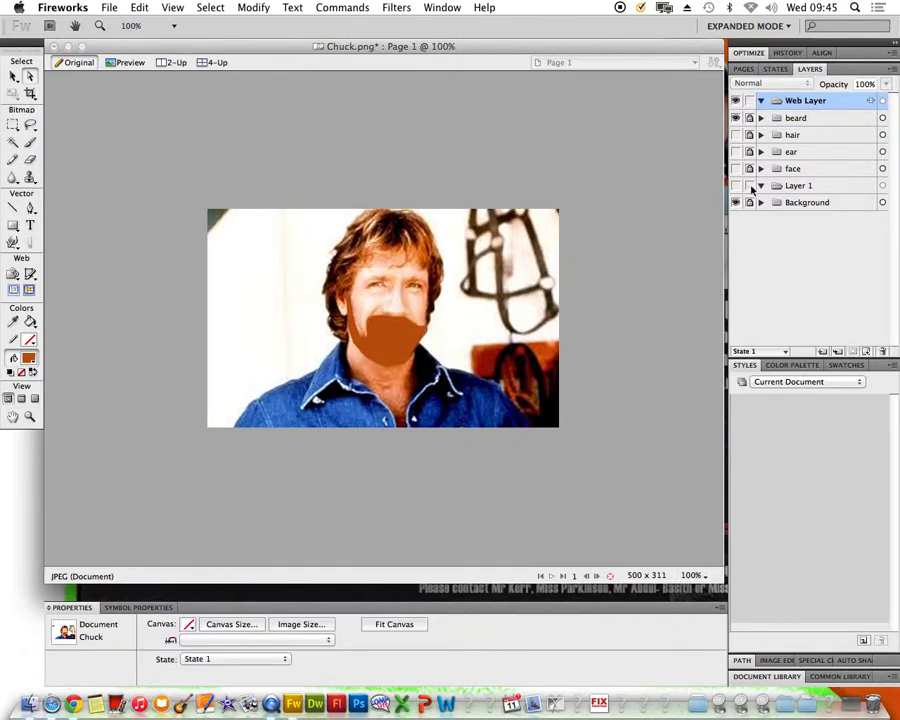
# - Add a new layer above the beard layer and name it eyes
pyautogui.click(824, 353)
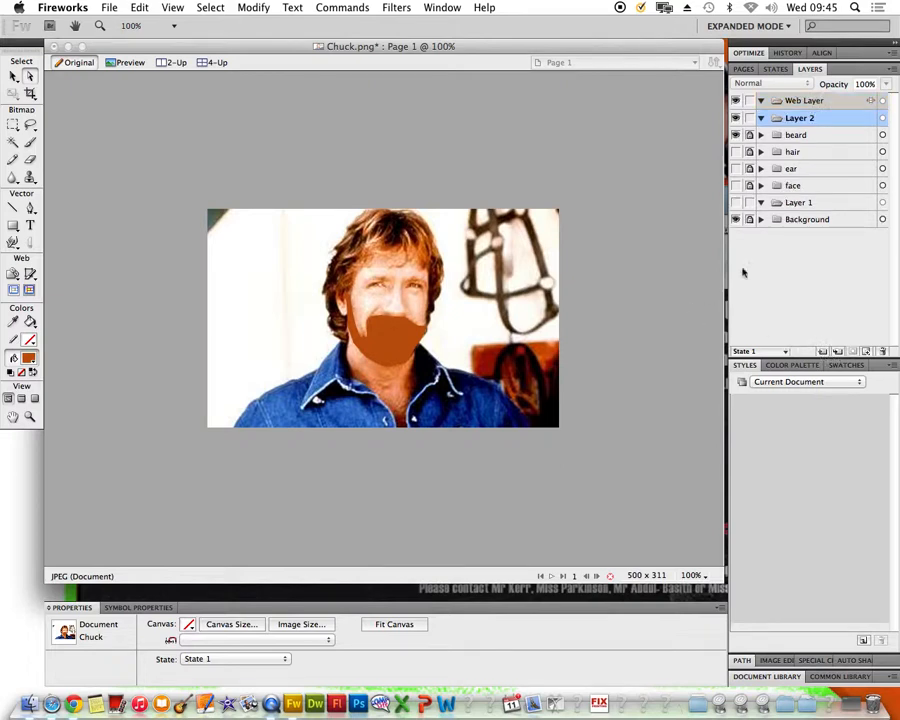
pyautogui.doubleClick(797, 120)
pyautogui.write('eyes')
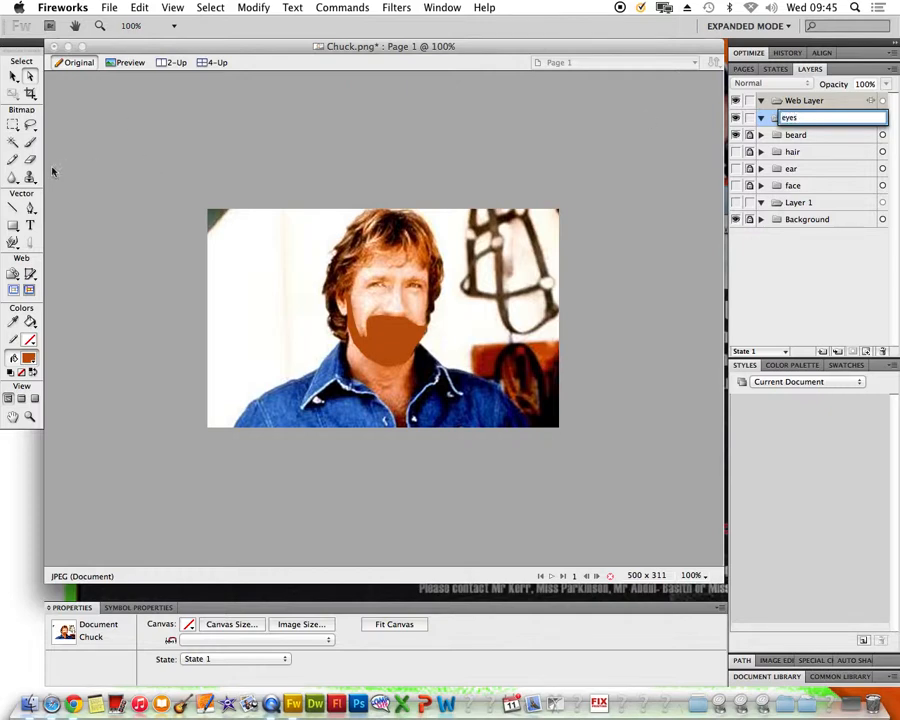
# - With the Pen tool and a white fill, trace a closed path around the photo's left-hand eye, about 28 by 8 pixels
pyautogui.click(31, 208)
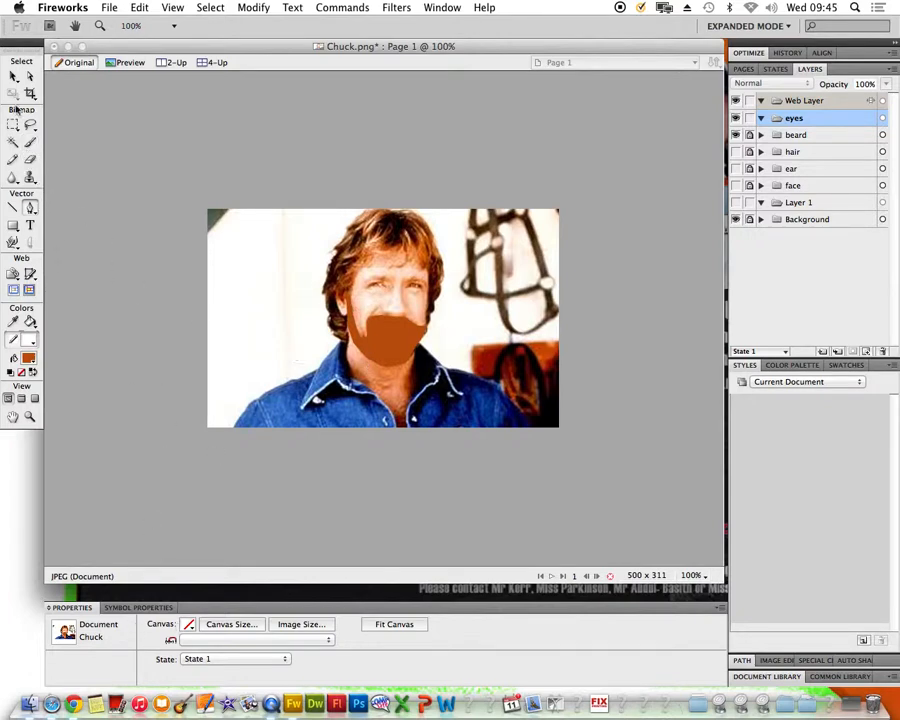
pyautogui.click(31, 204)
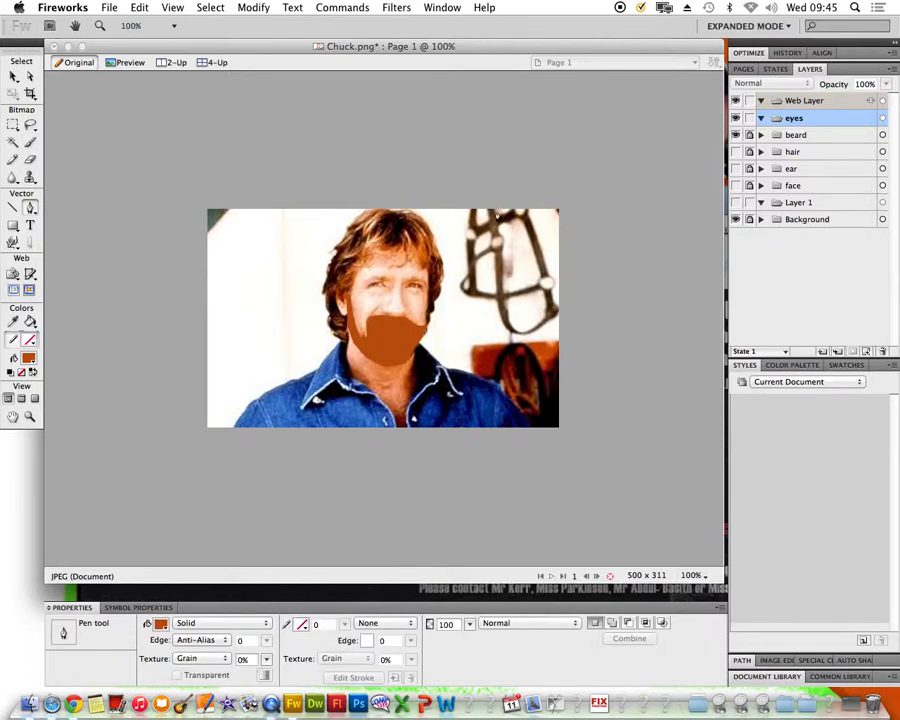
pyautogui.click(163, 627)
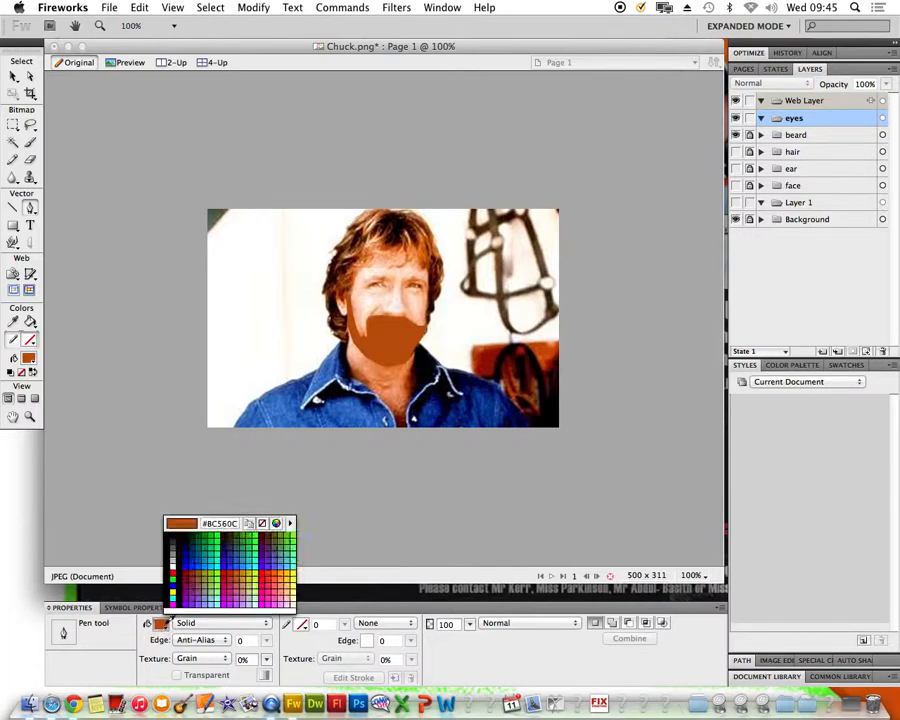
pyautogui.click(173, 565)
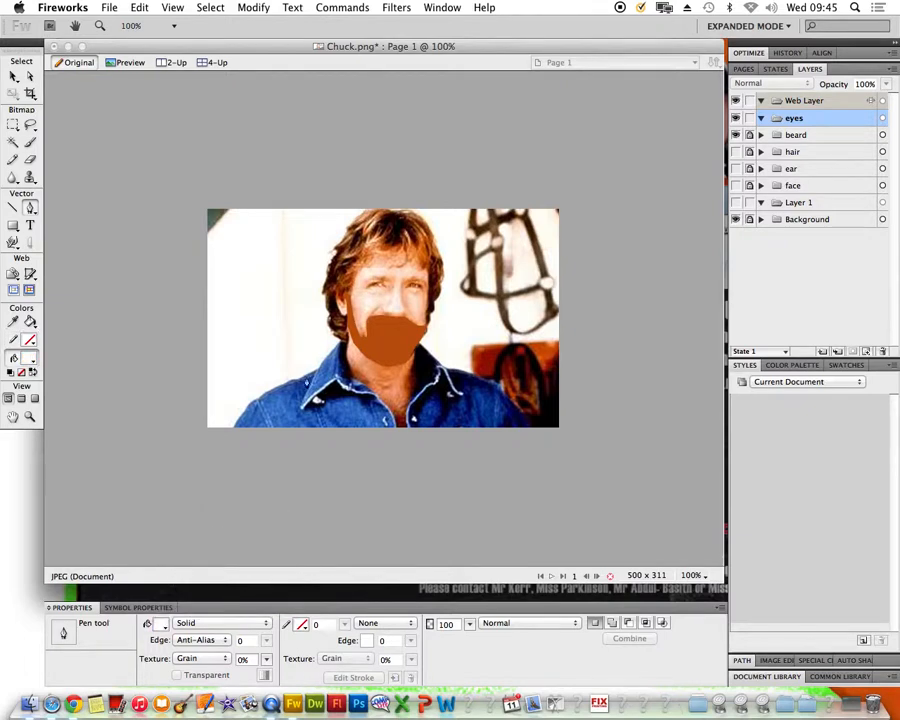
pyautogui.click(367, 286)
pyautogui.click(372, 282)
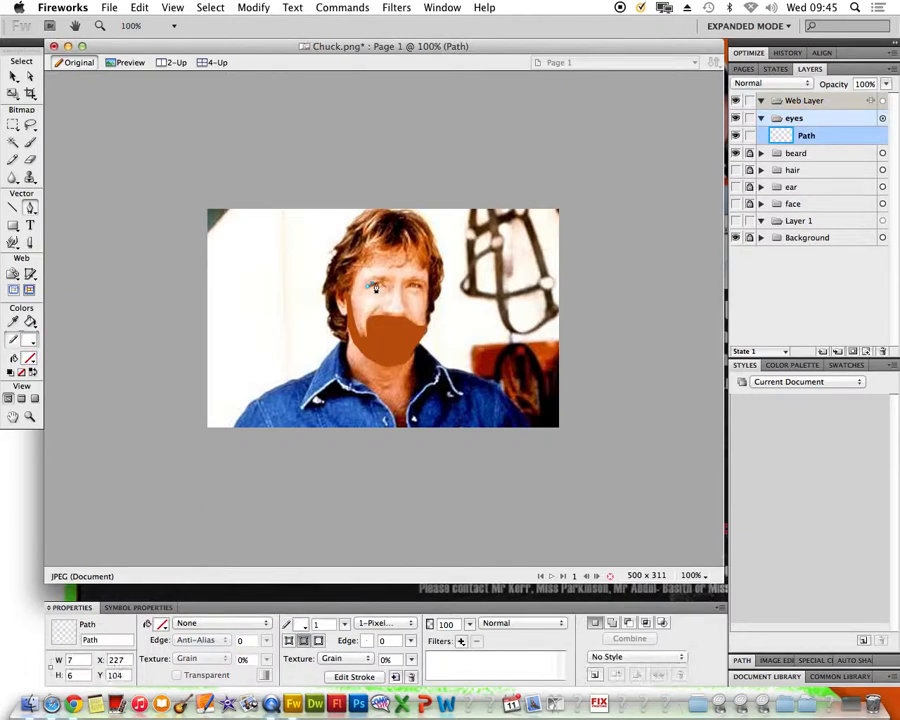
pyautogui.click(378, 286)
pyautogui.moveTo(385, 290); pyautogui.dragTo(374, 290)
pyautogui.click(367, 286)
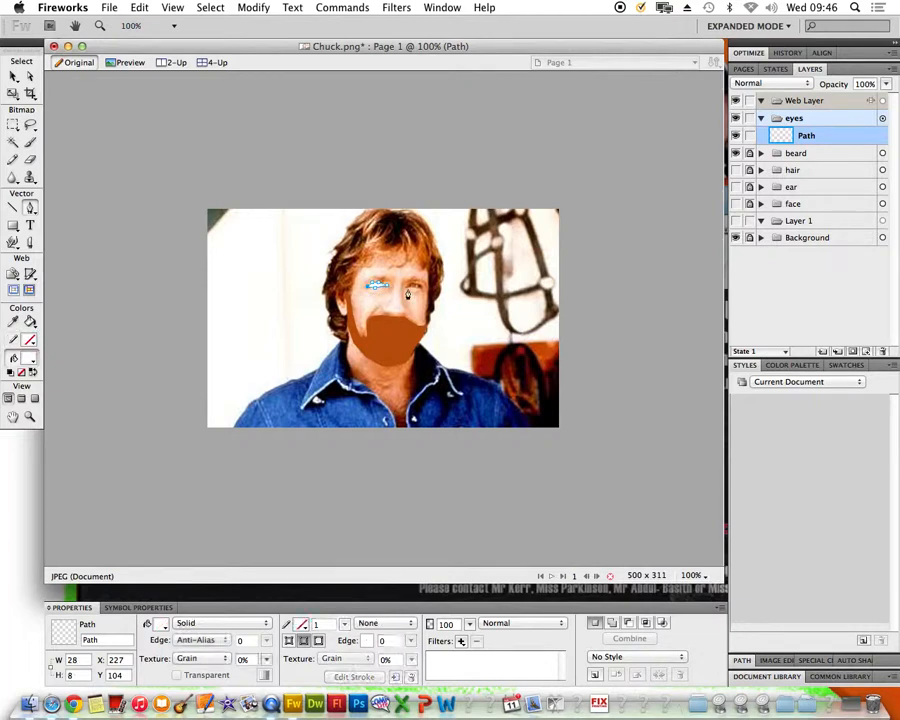
# - Trace a closed white path around the photo's right-hand eye, about 19 by 7 pixels, and deselect it
pyautogui.click(407, 290)
pyautogui.click(415, 290)
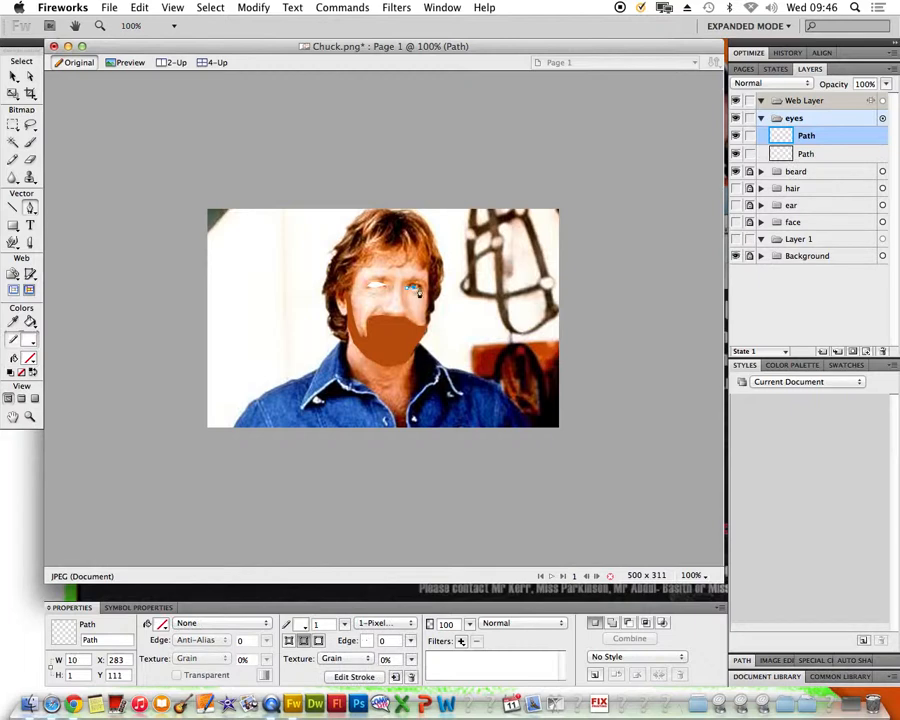
pyautogui.click(411, 285)
pyautogui.click(407, 290)
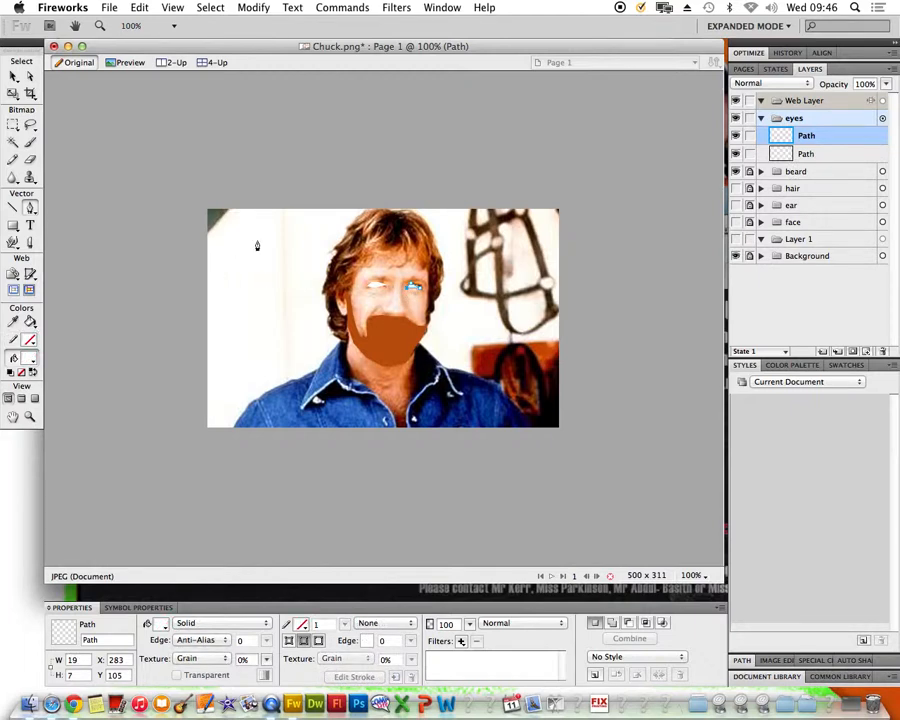
pyautogui.click(13, 76)
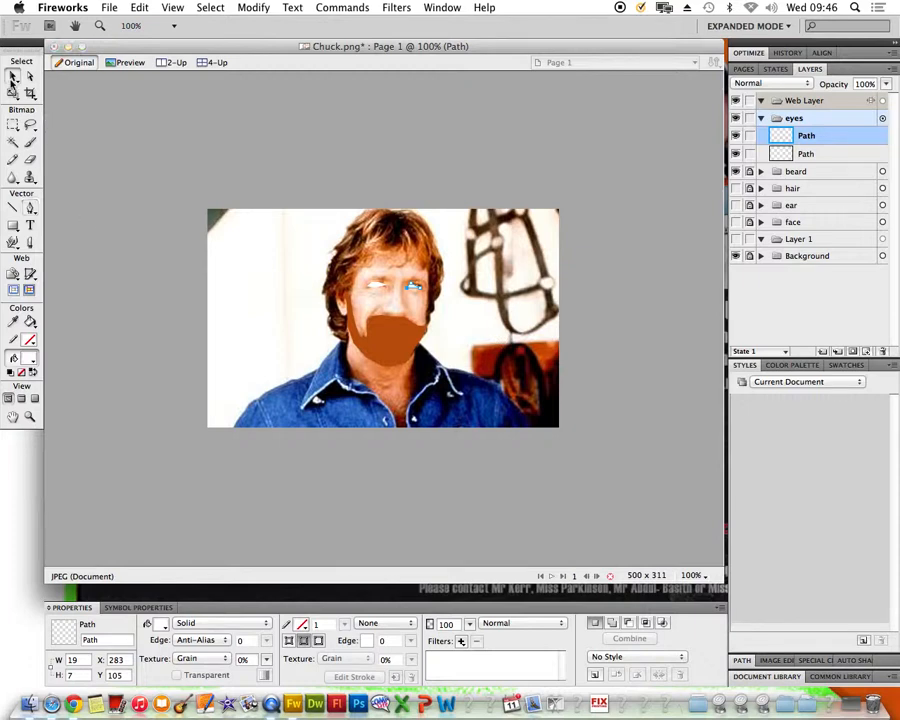
pyautogui.click(421, 309)
# - Draw a green #00CC66 ellipse of about 9 by 8 pixels as the iris of the left-hand eye
pyautogui.click(703, 576)
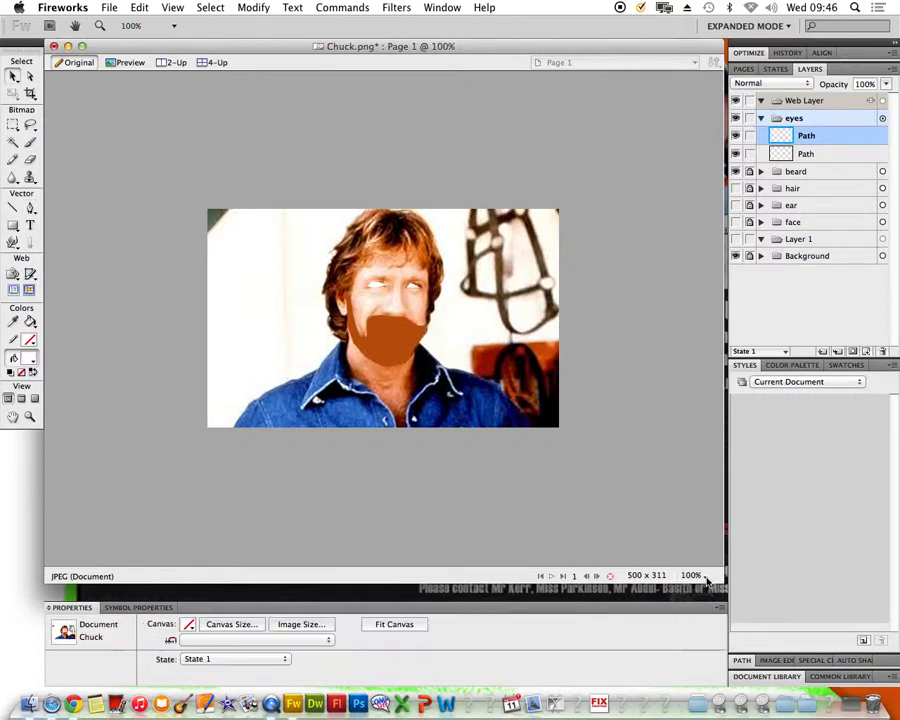
pyautogui.click(704, 637)
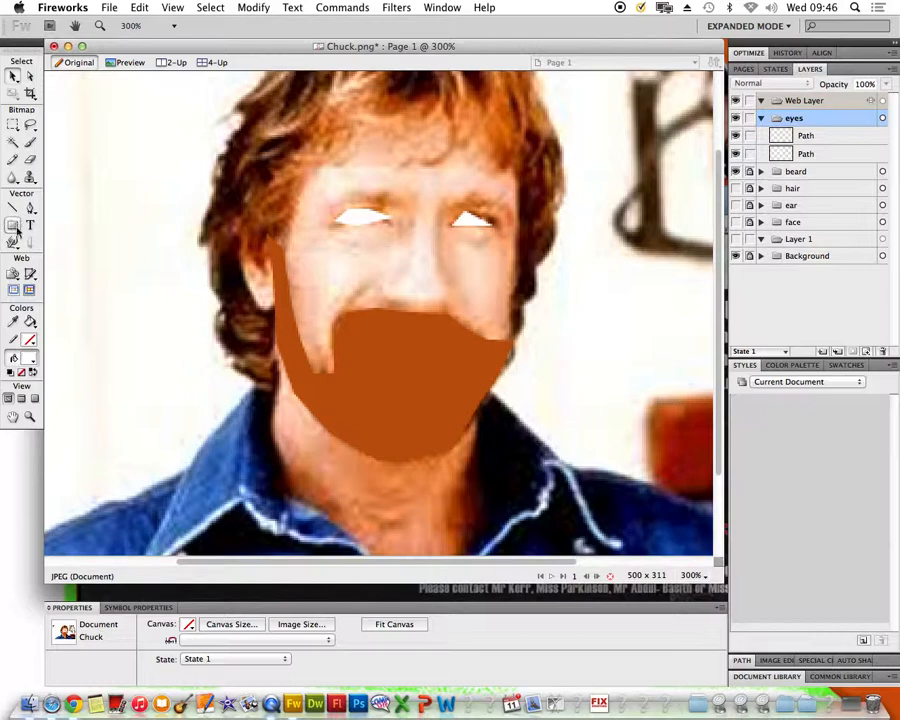
pyautogui.click(14, 226)
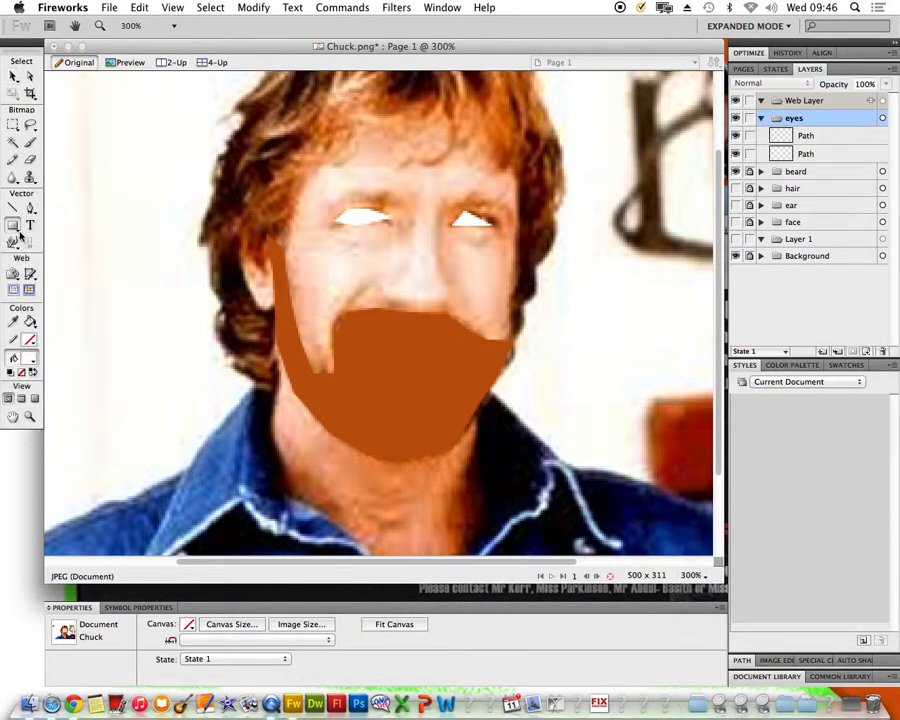
pyautogui.moveTo(14, 226); pyautogui.dragTo(38, 258)
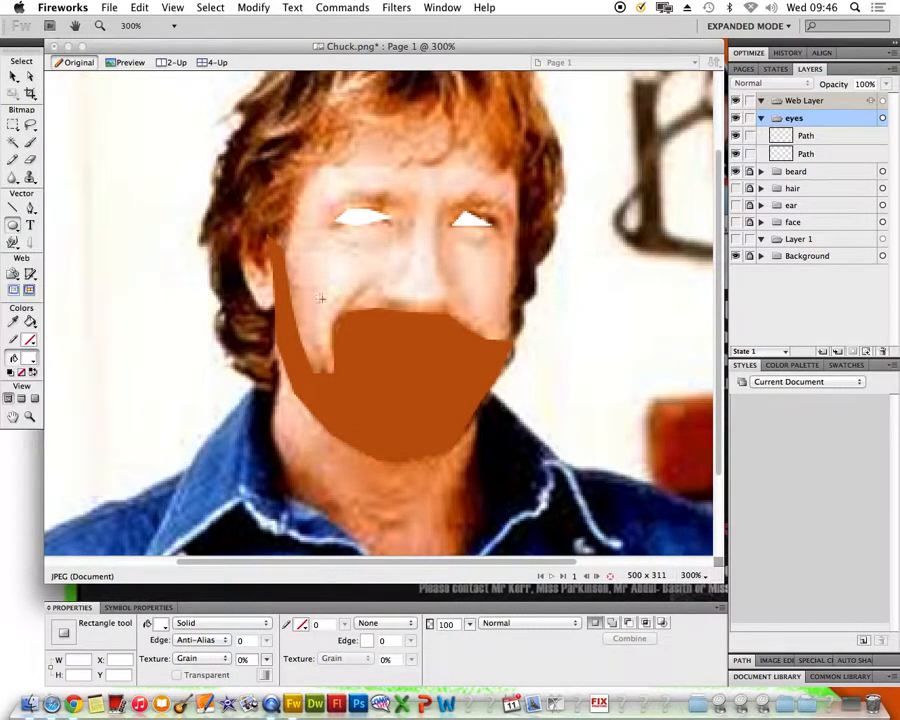
pyautogui.click(164, 626)
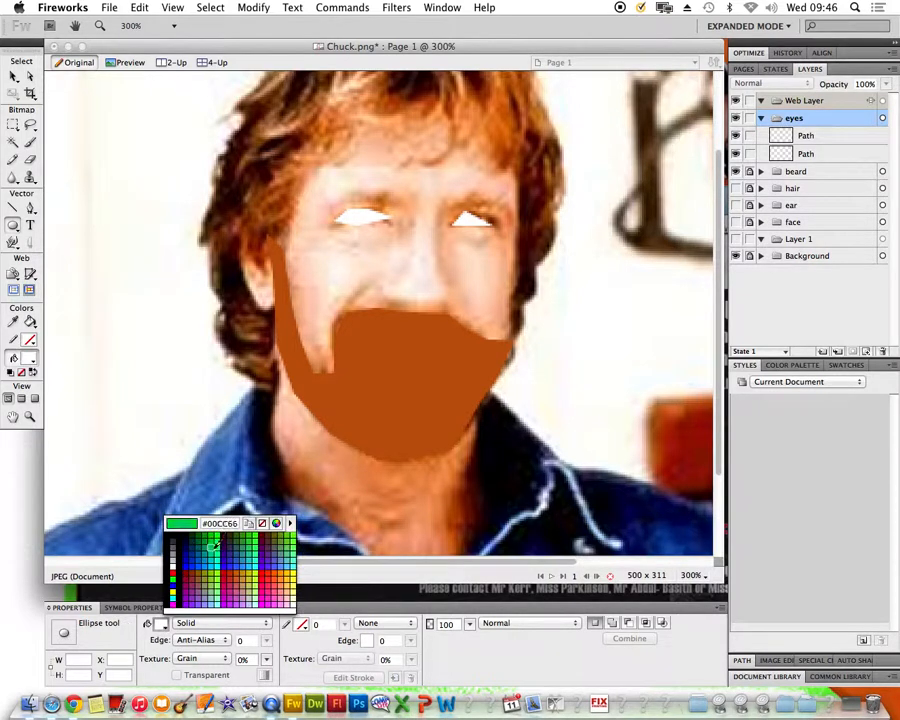
pyautogui.click(213, 548)
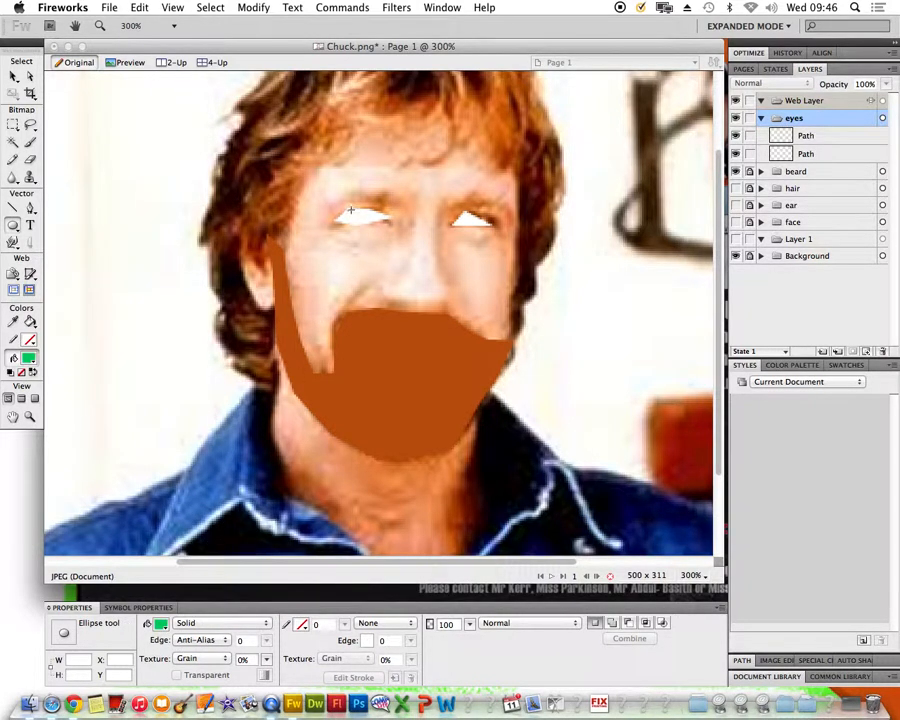
pyautogui.moveTo(350, 210); pyautogui.dragTo(368, 224)
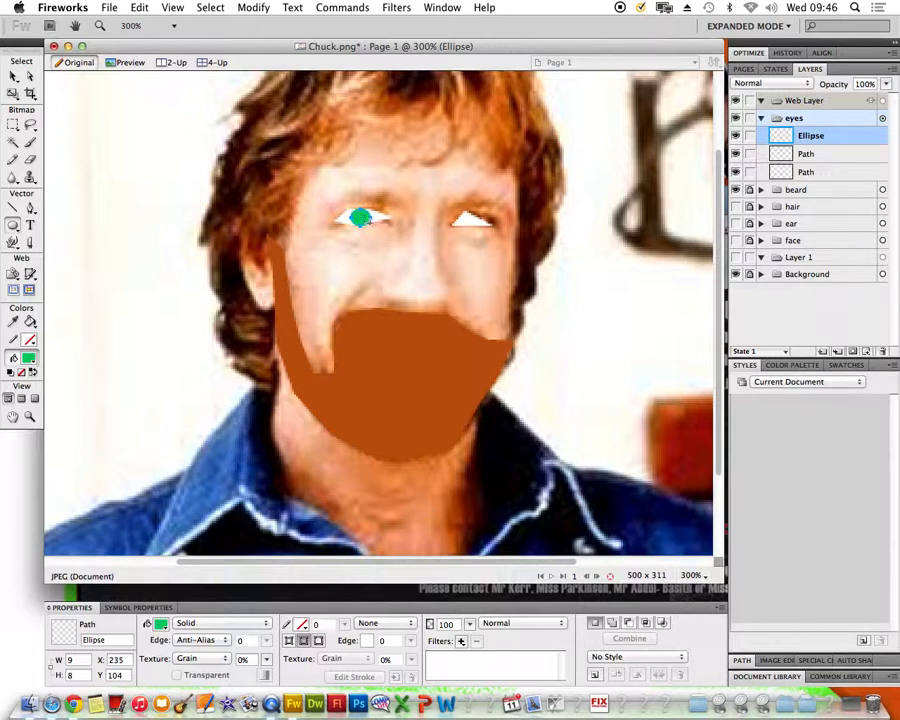
# - Duplicate the green iris ellipse and move the copy onto the right-hand eye
pyautogui.press('v')
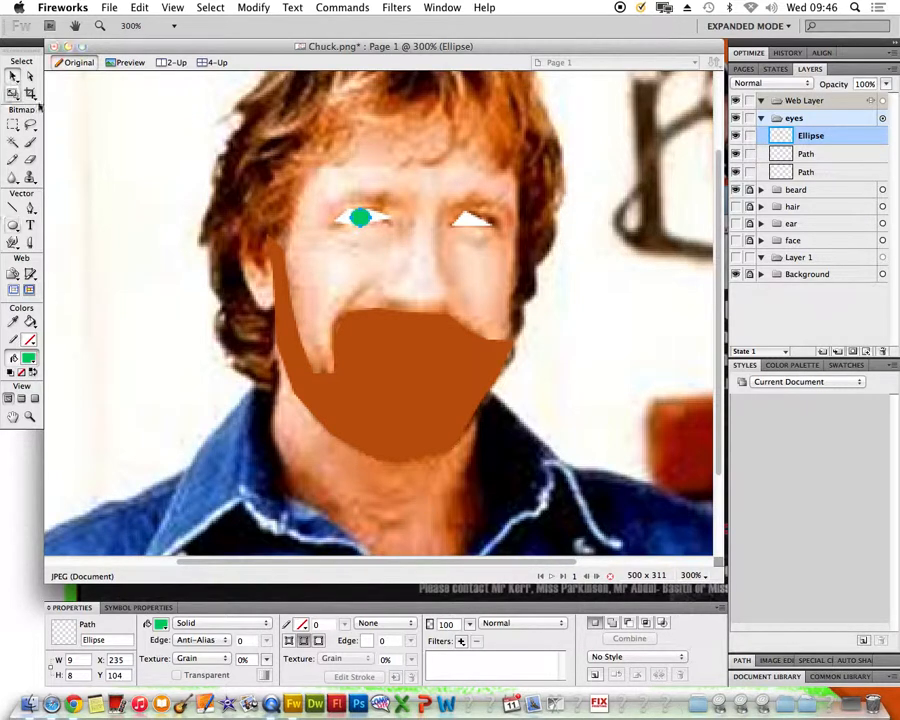
pyautogui.press('super+v')
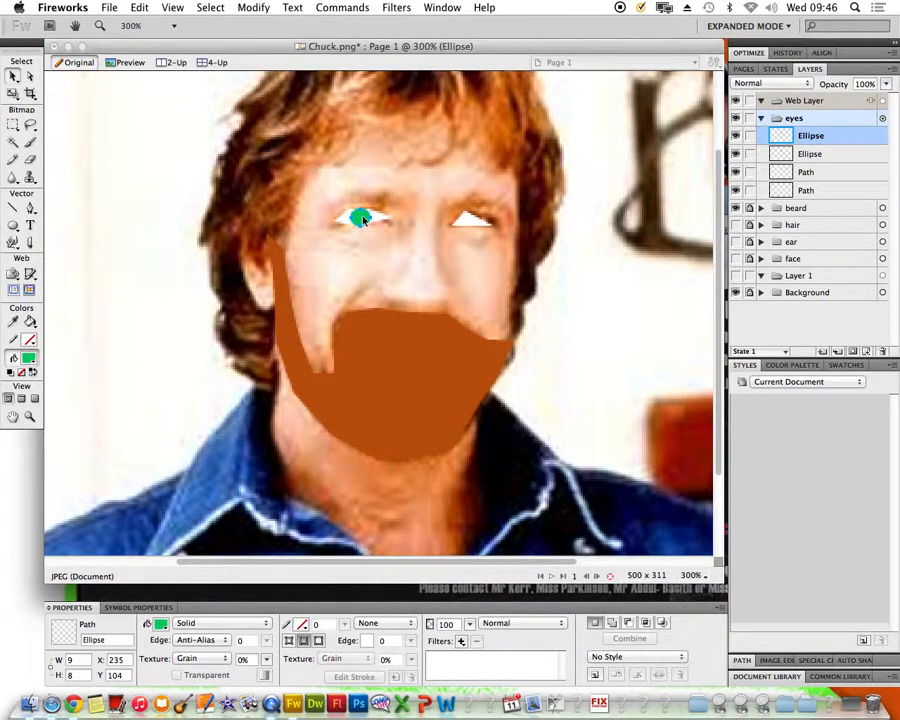
pyautogui.moveTo(363, 219); pyautogui.dragTo(474, 220)
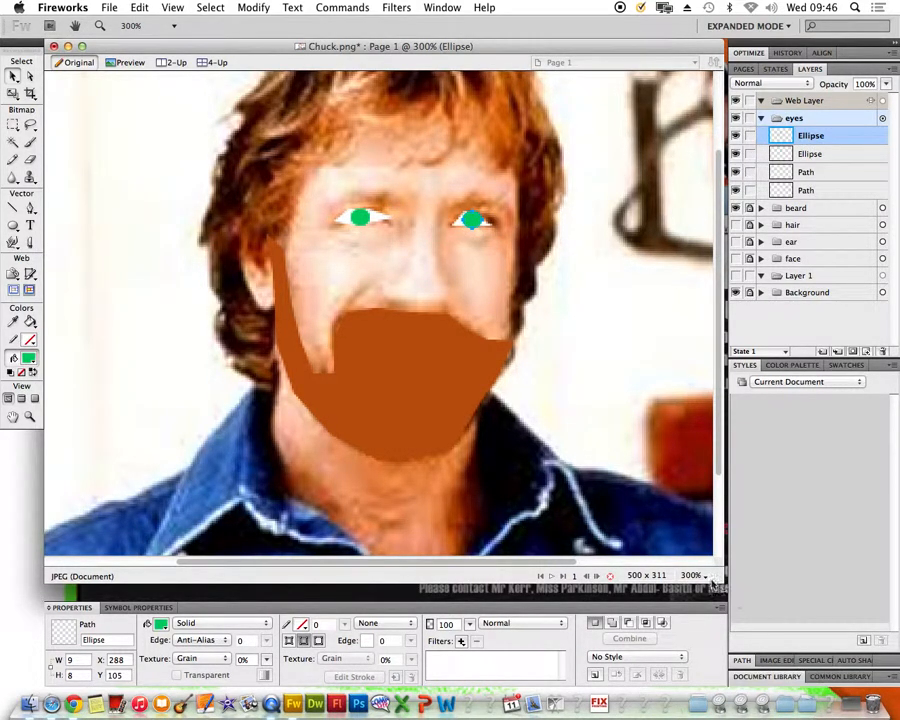
# - Return to the 100% view, then collapse and lock the eyes layer
pyautogui.click(706, 577)
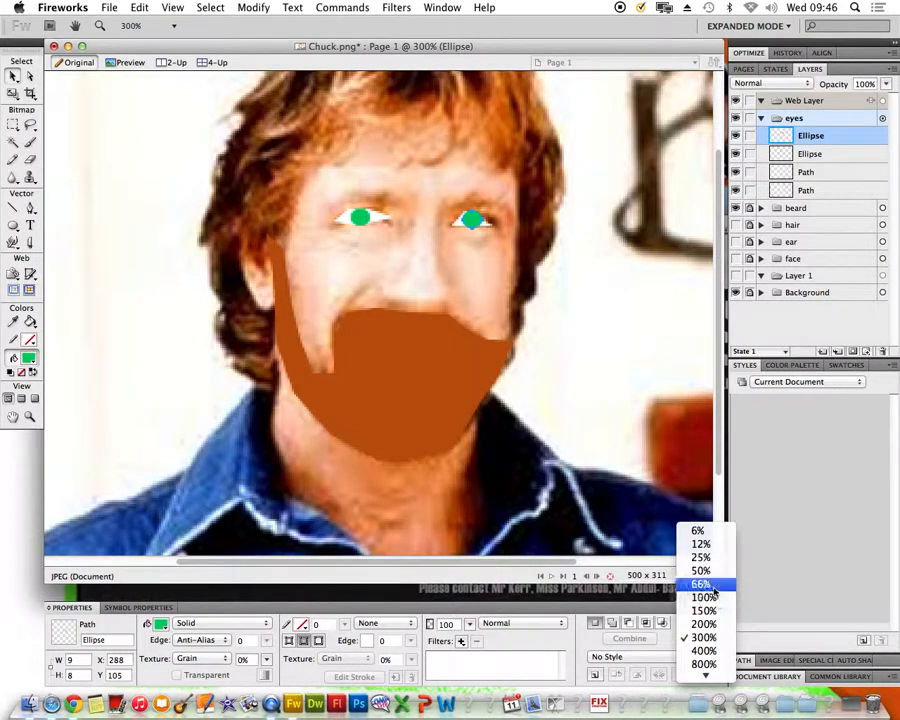
pyautogui.click(708, 585)
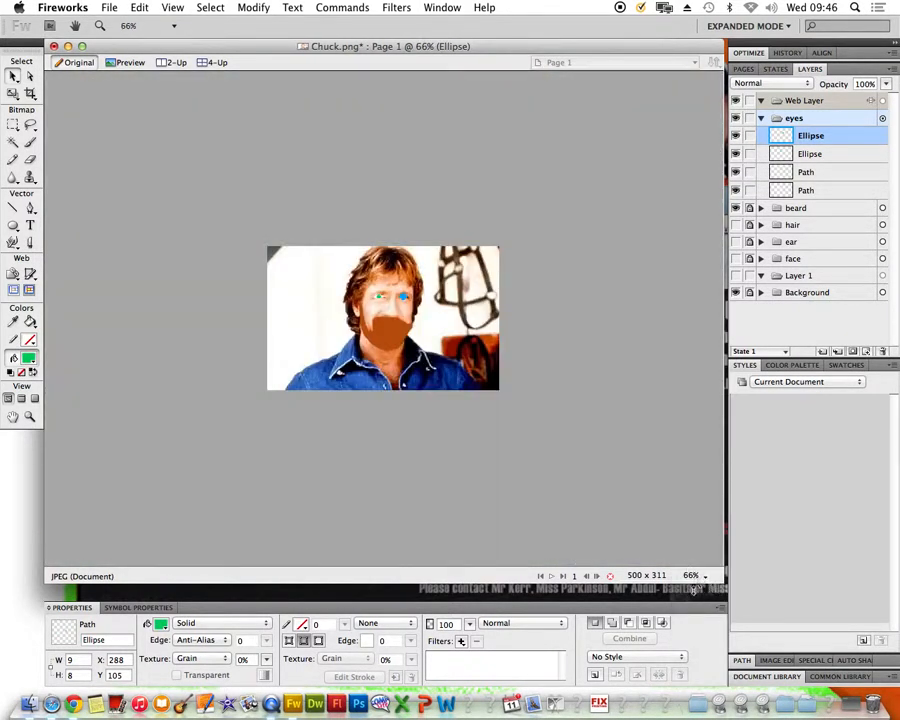
pyautogui.click(702, 576)
pyautogui.click(706, 603)
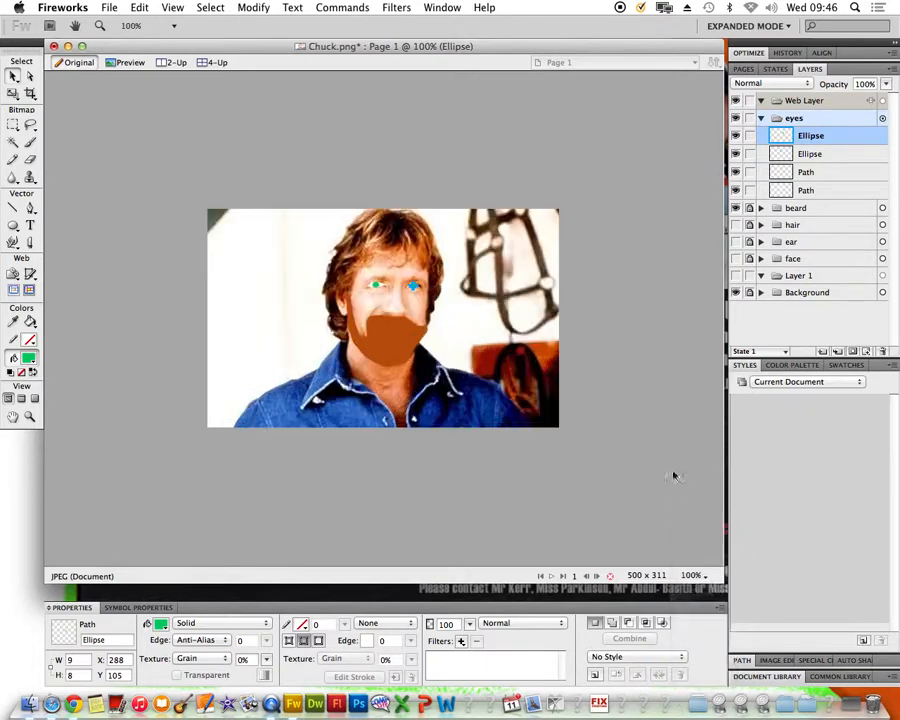
pyautogui.click(760, 118)
pyautogui.click(749, 118)
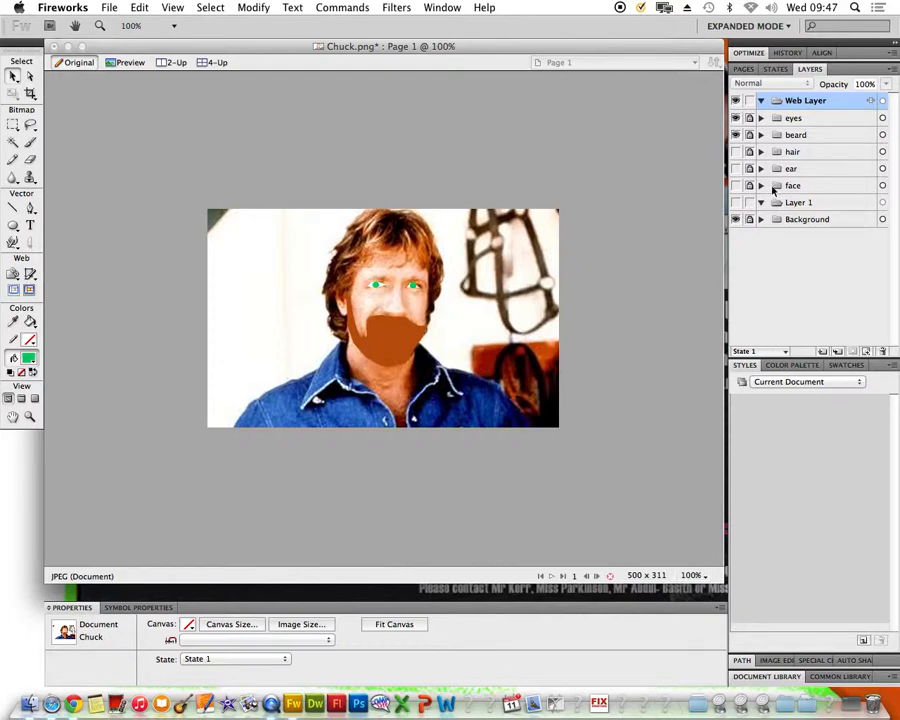
# - Add a new layer above the eyes layer and name it nose
pyautogui.click(822, 351)
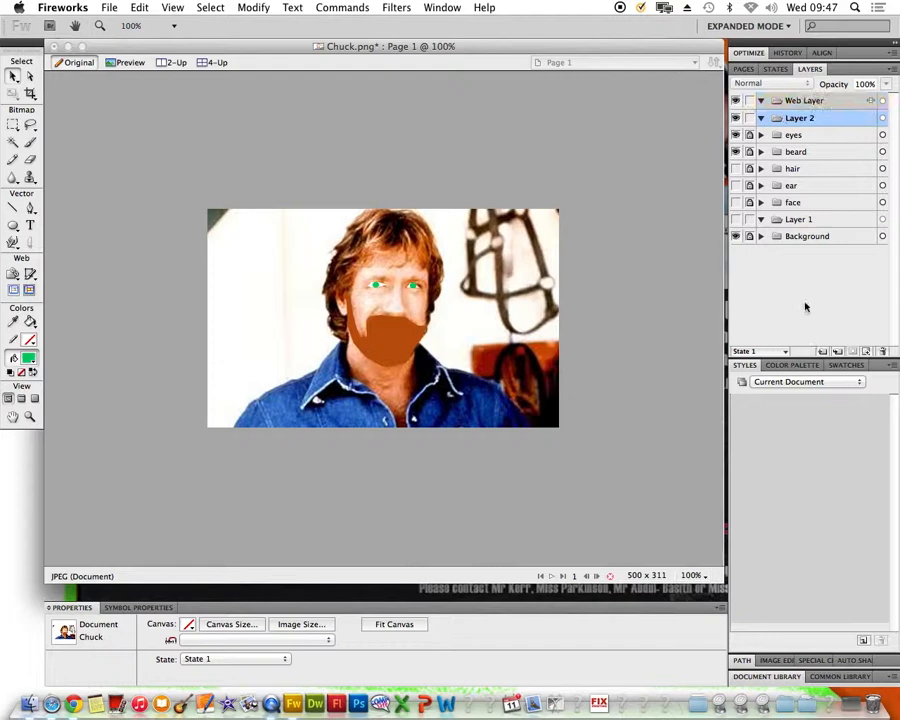
pyautogui.doubleClick(800, 118)
pyautogui.write('h')
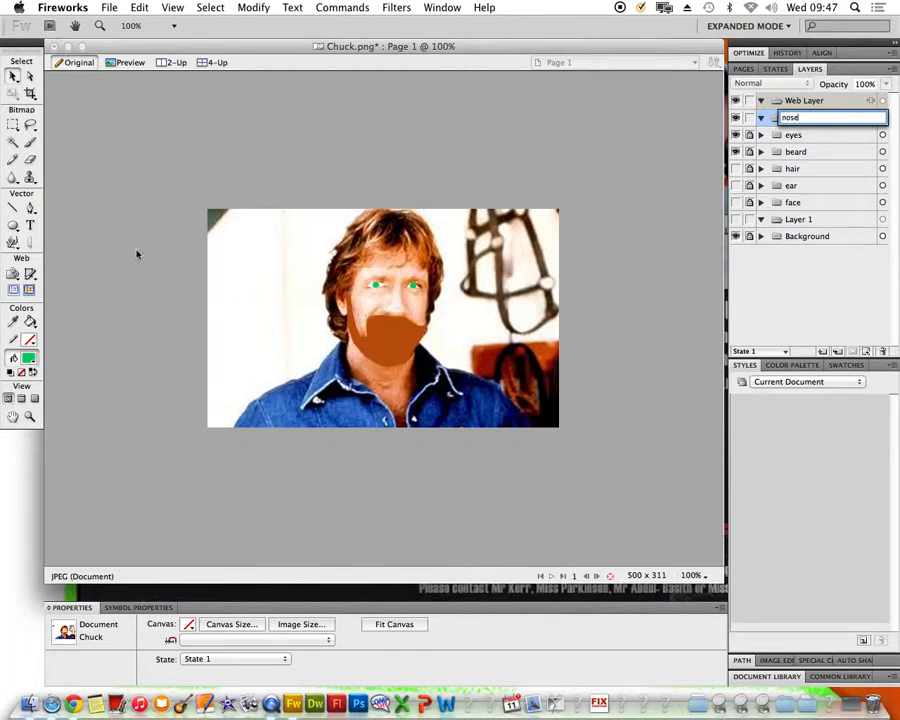
pyautogui.press('Return')
# - Trace the nose with the Pen tool as a closed shape about 35 by 53 pixels, filled with a skin tone sampled from the photo's nose
pyautogui.click(30, 208)
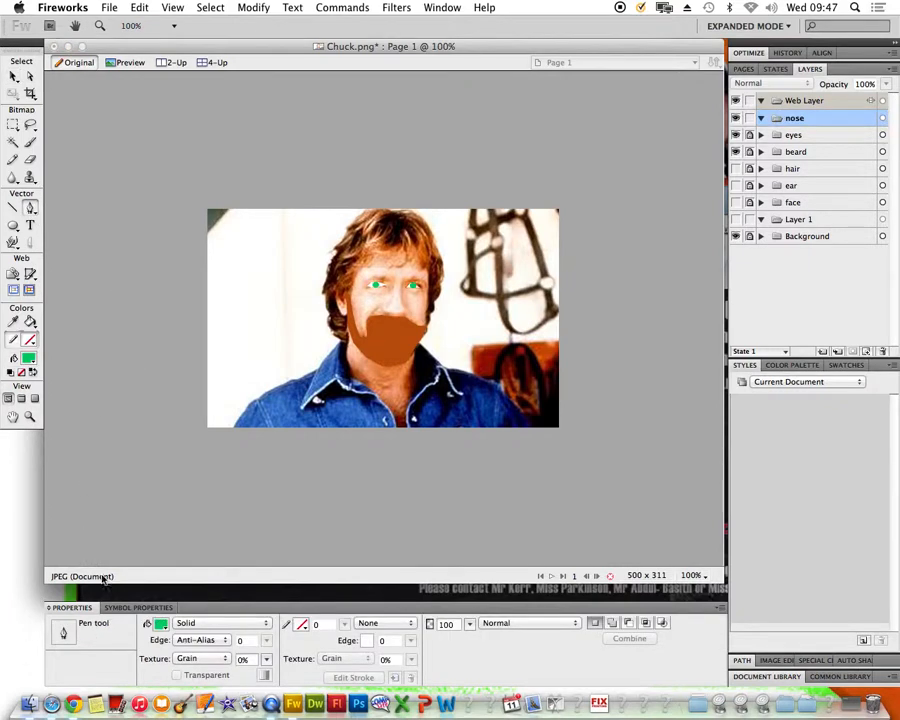
pyautogui.click(169, 626)
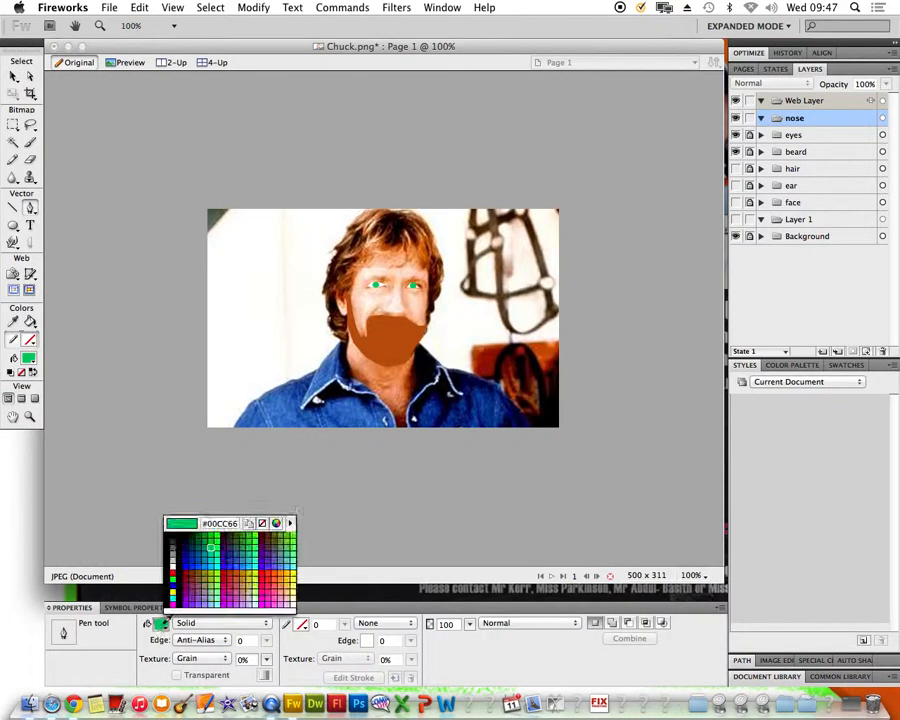
pyautogui.click(406, 304)
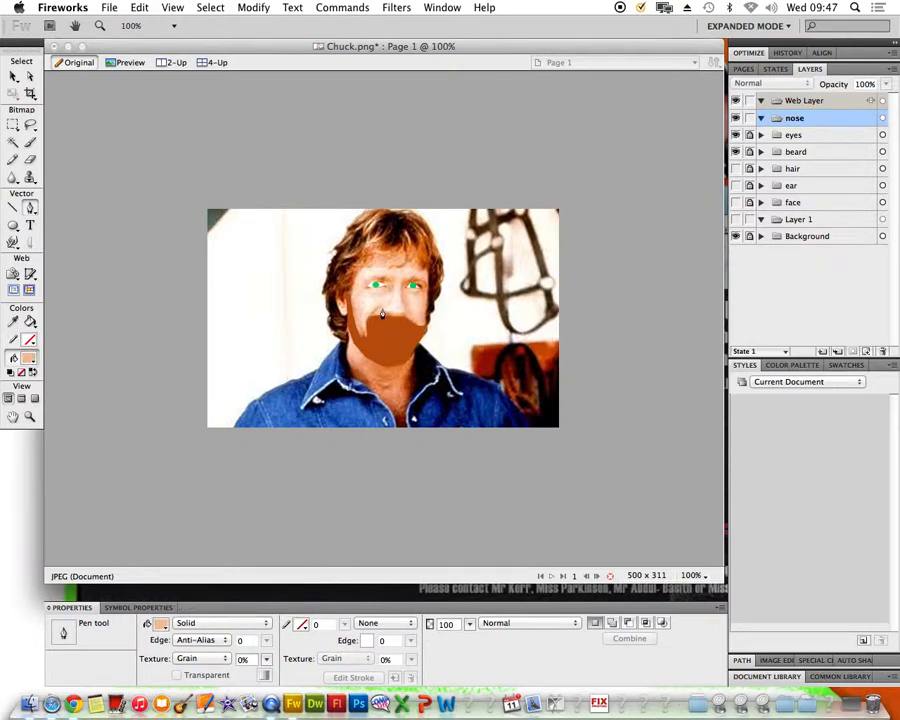
pyautogui.click(381, 313)
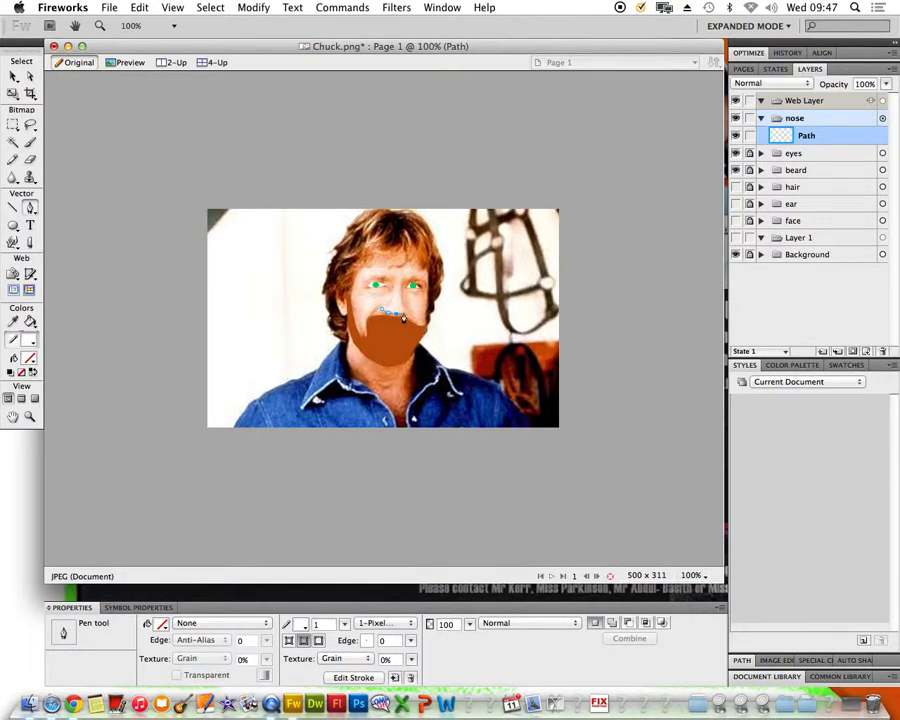
pyautogui.click(403, 314)
pyautogui.click(406, 308)
pyautogui.click(403, 302)
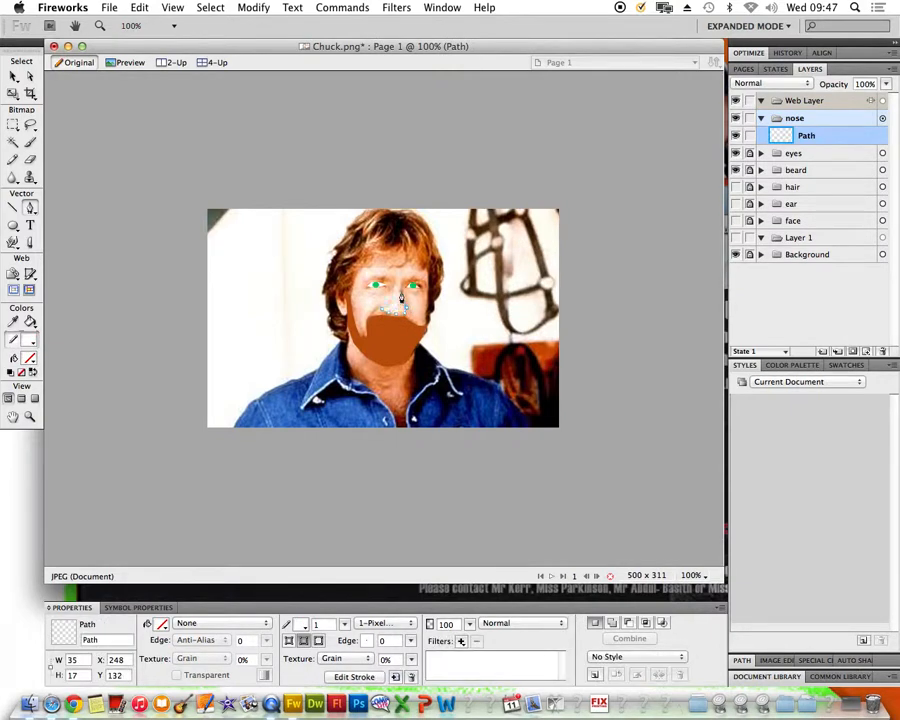
pyautogui.click(402, 284)
pyautogui.click(402, 277)
pyautogui.click(394, 277)
pyautogui.click(394, 285)
pyautogui.click(392, 295)
pyautogui.click(389, 302)
pyautogui.click(394, 312)
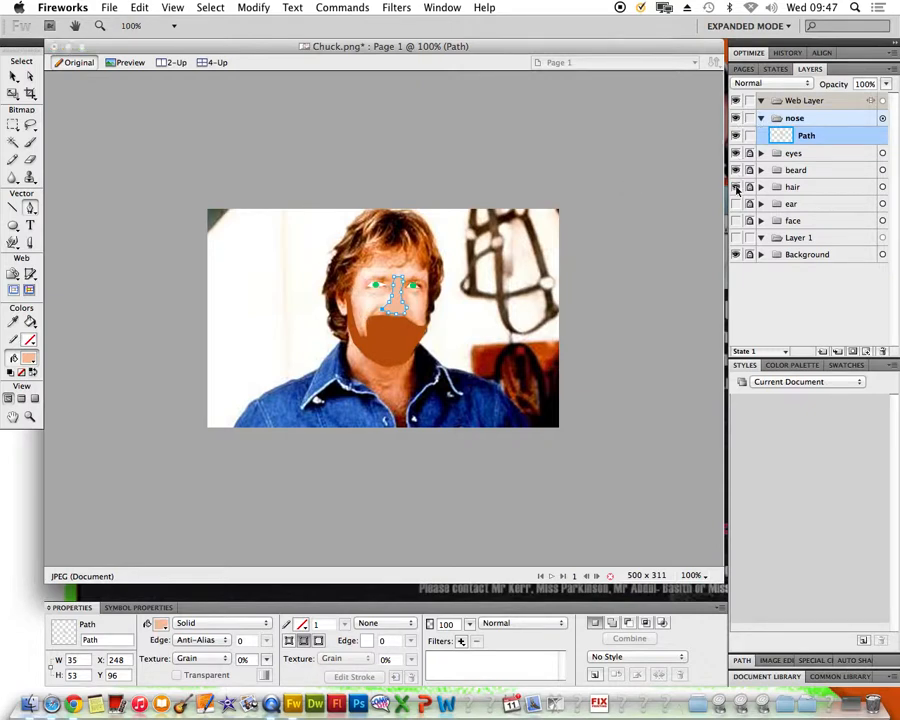
# - Show the hair, ear, face and Layer 1 layers and hide the Background photo layer
pyautogui.click(737, 187)
pyautogui.click(737, 203)
pyautogui.click(737, 220)
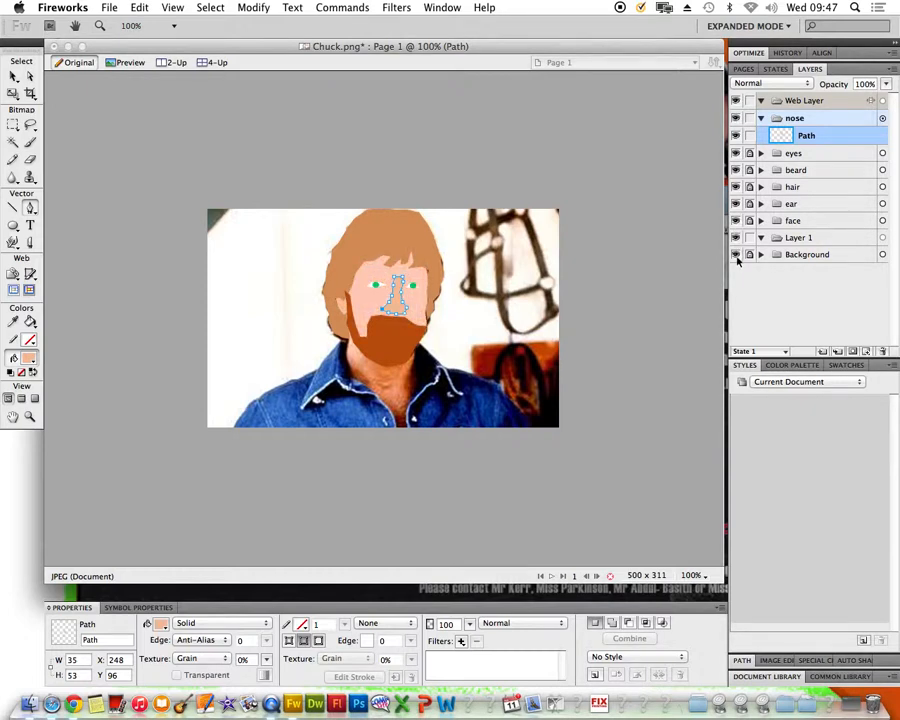
pyautogui.click(737, 254)
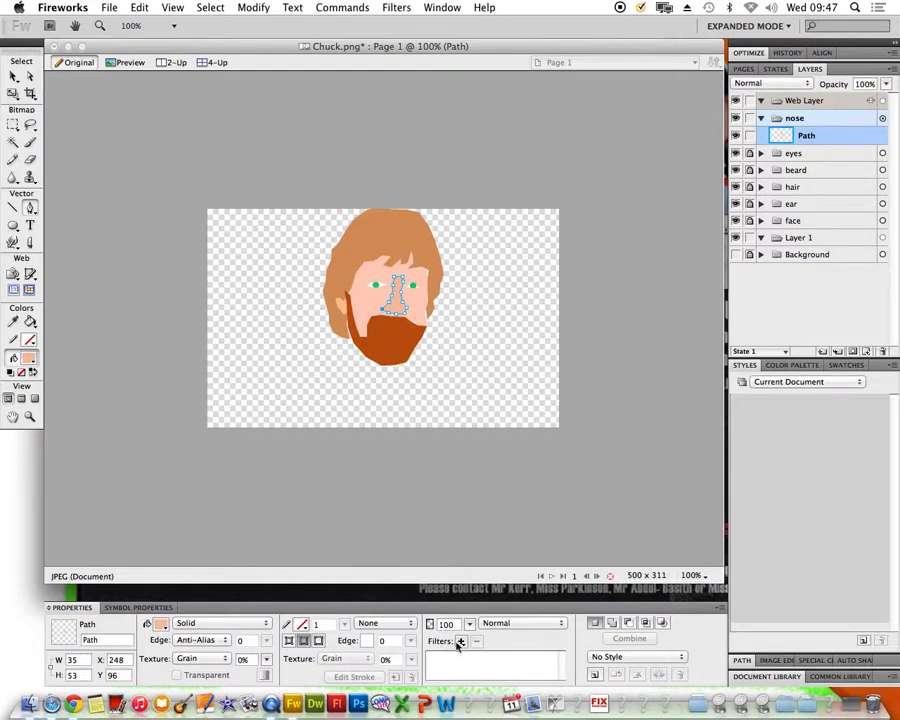
# - Set the nose shape's opacity to 75 and change its fill to a Radial gradient
pyautogui.moveTo(470, 628); pyautogui.dragTo(474, 632)
pyautogui.click(201, 627)
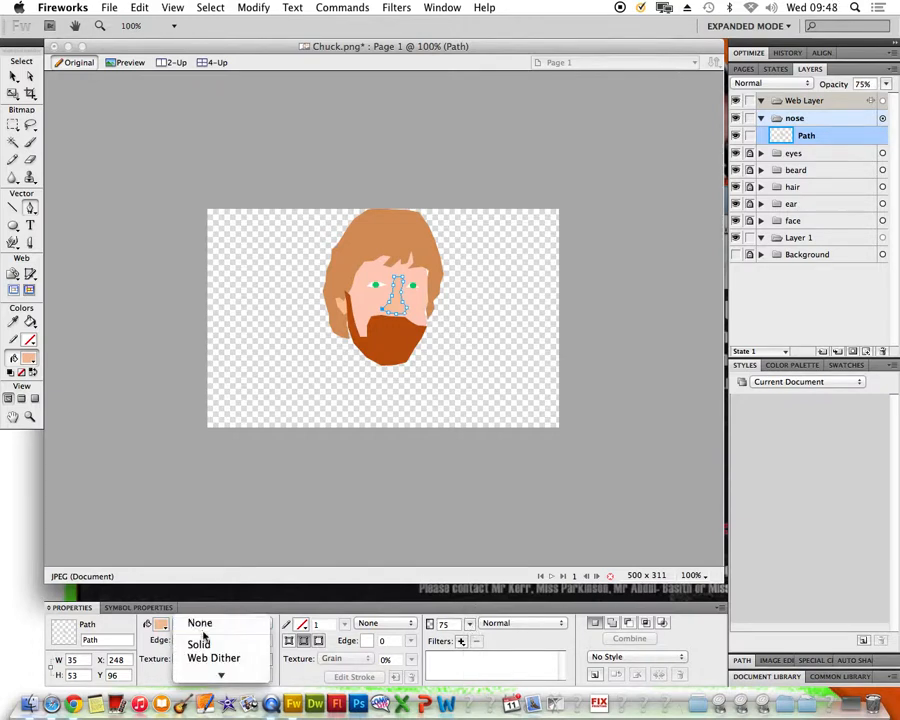
pyautogui.moveTo(215, 640)
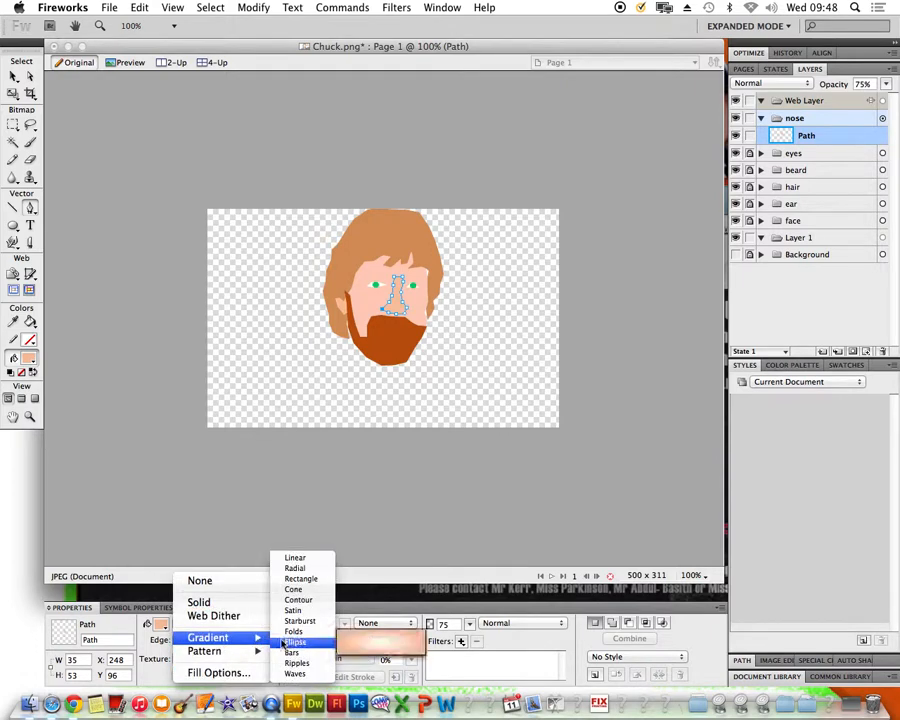
pyautogui.click(303, 569)
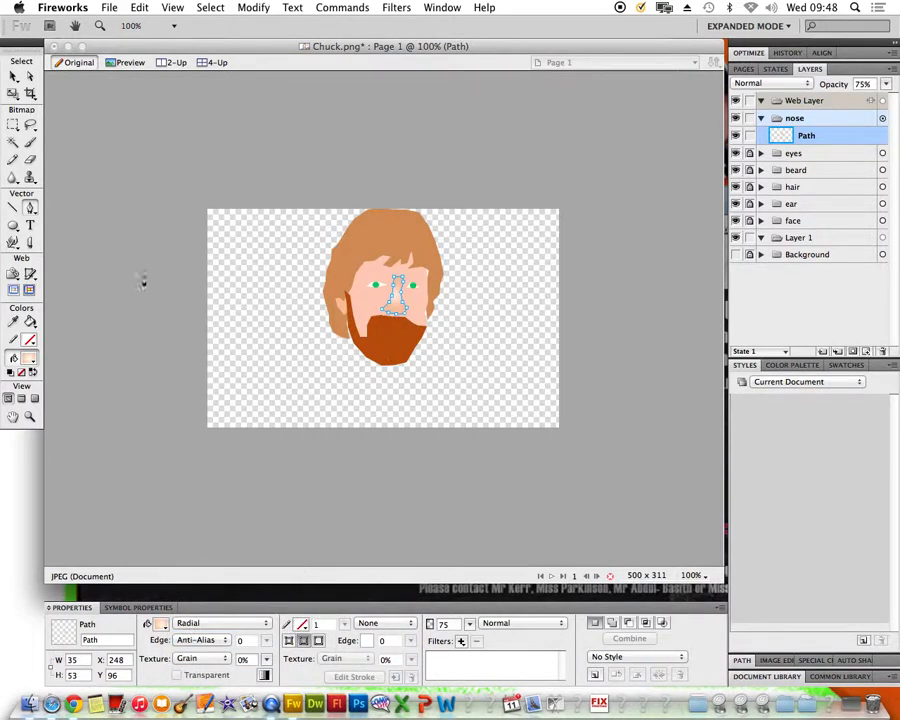
# - Angle the nose's radial gradient so its end handle sits near the lower tip of the nose, working at 200% zoom
pyautogui.click(14, 77)
pyautogui.click(691, 575)
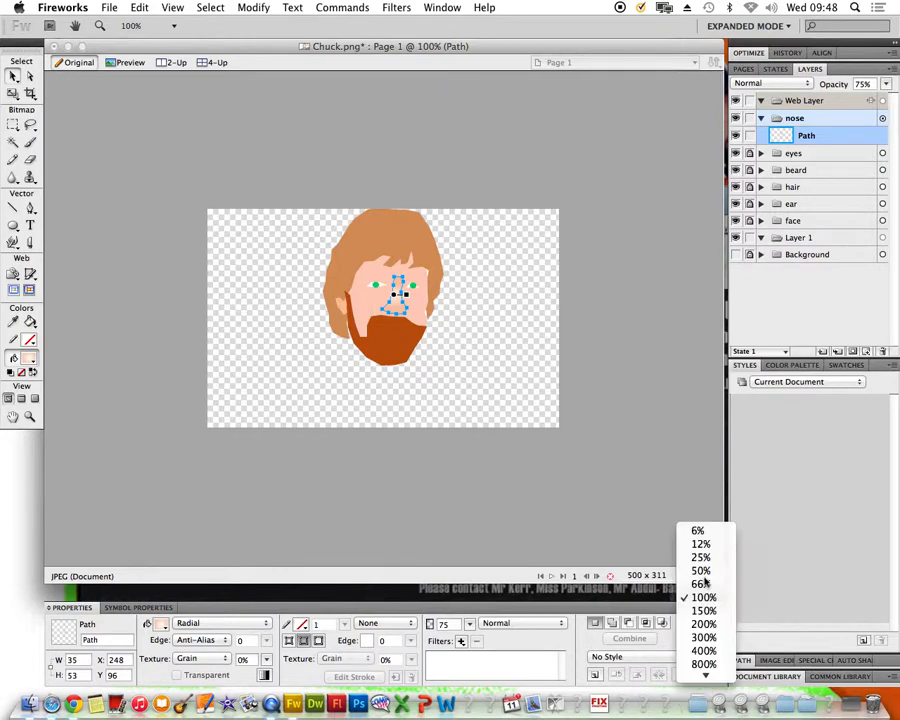
pyautogui.click(705, 623)
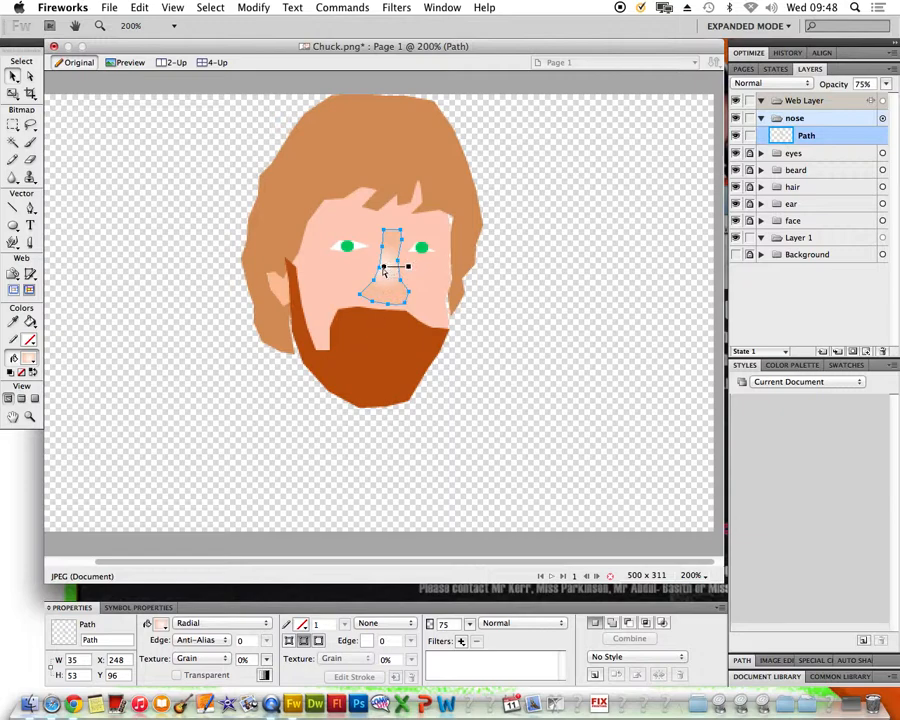
pyautogui.moveTo(384, 267)
pyautogui.mouseDown()
pyautogui.moveTo(402, 297)
pyautogui.moveTo(414, 291)
pyautogui.moveTo(398, 290)
pyautogui.moveTo(384, 271)
pyautogui.mouseUp()
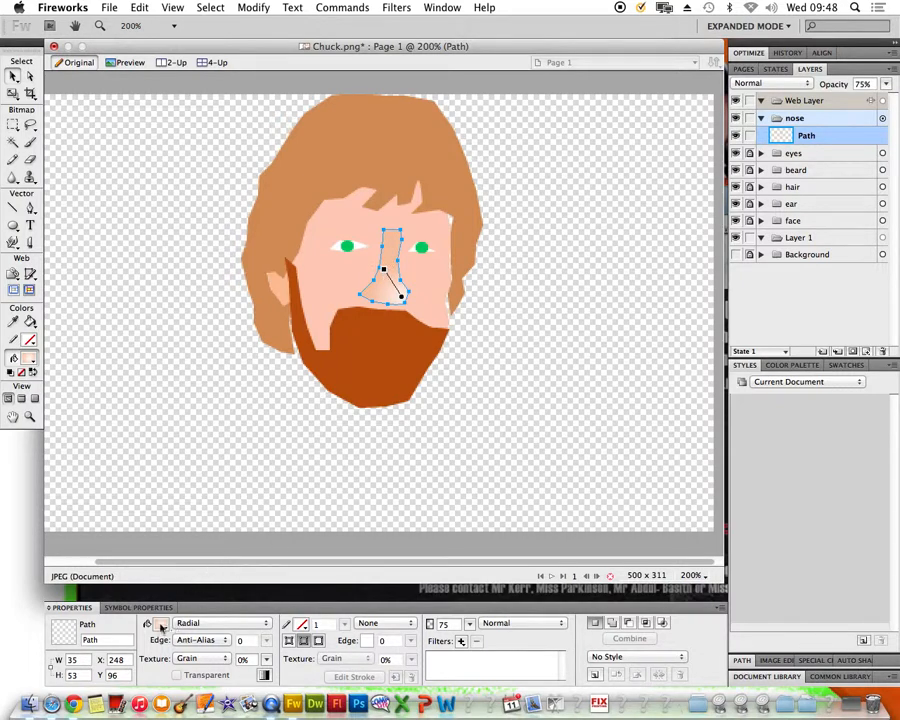
# - Recolour the nose gradient, sampling the hair's tan for the start colour and the face's skin tone #FECFBD for the end colour
pyautogui.click(160, 625)
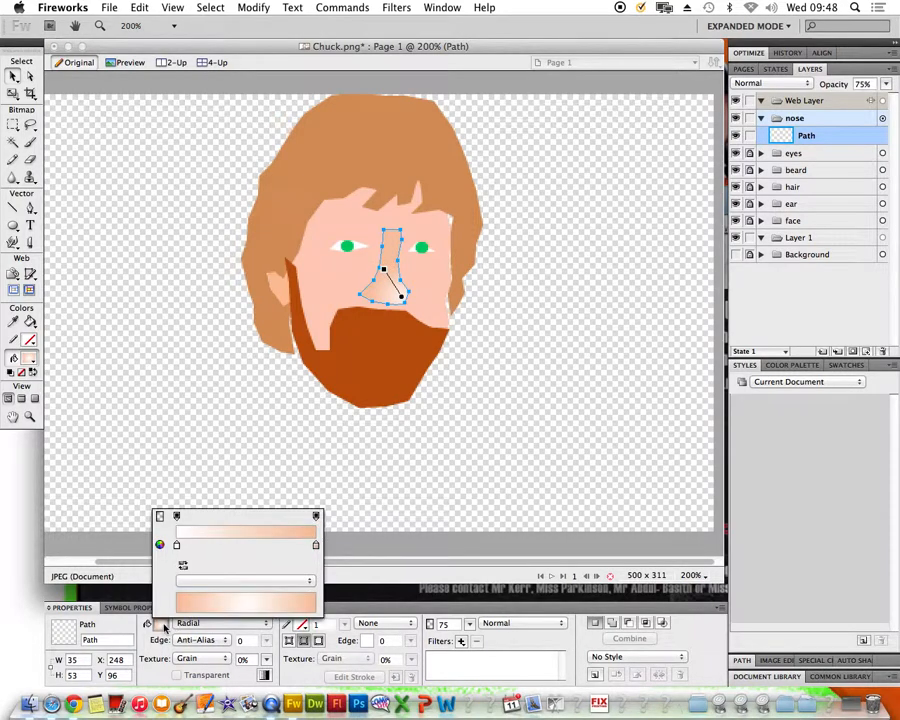
pyautogui.click(177, 545)
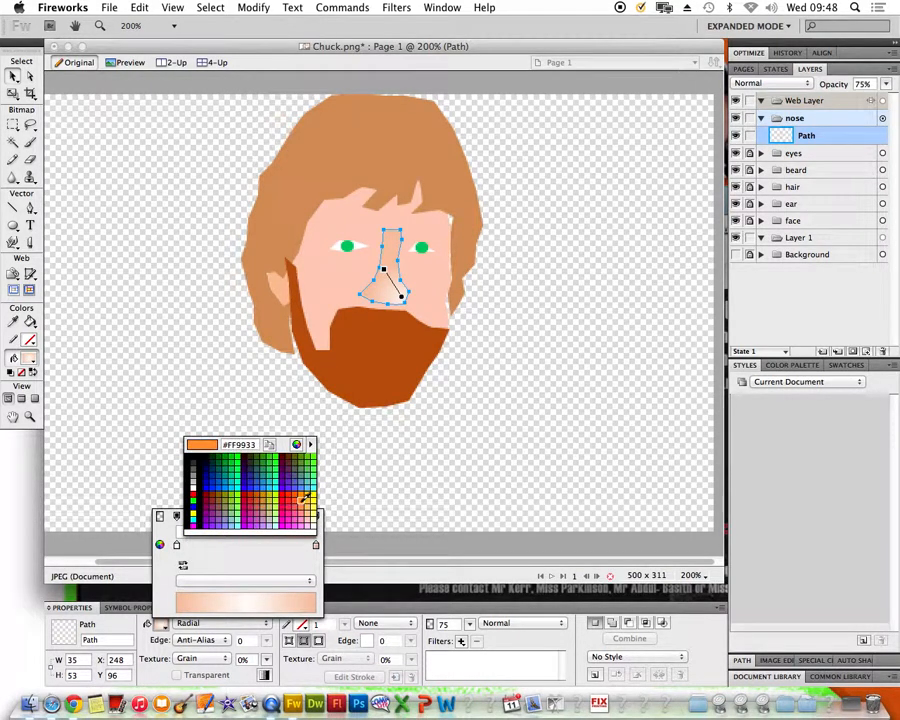
pyautogui.click(305, 195)
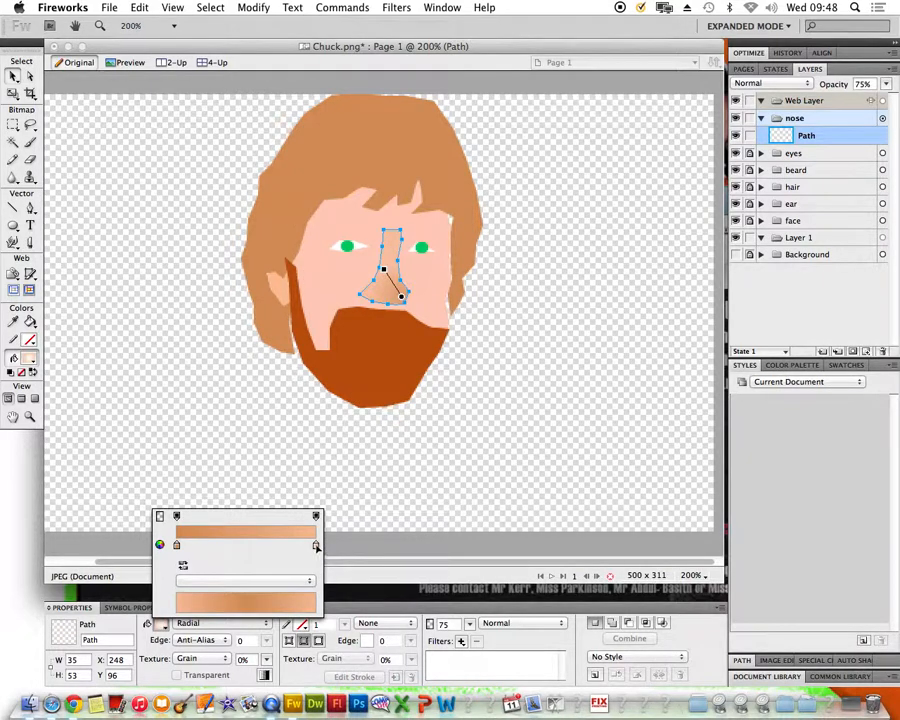
pyautogui.click(316, 543)
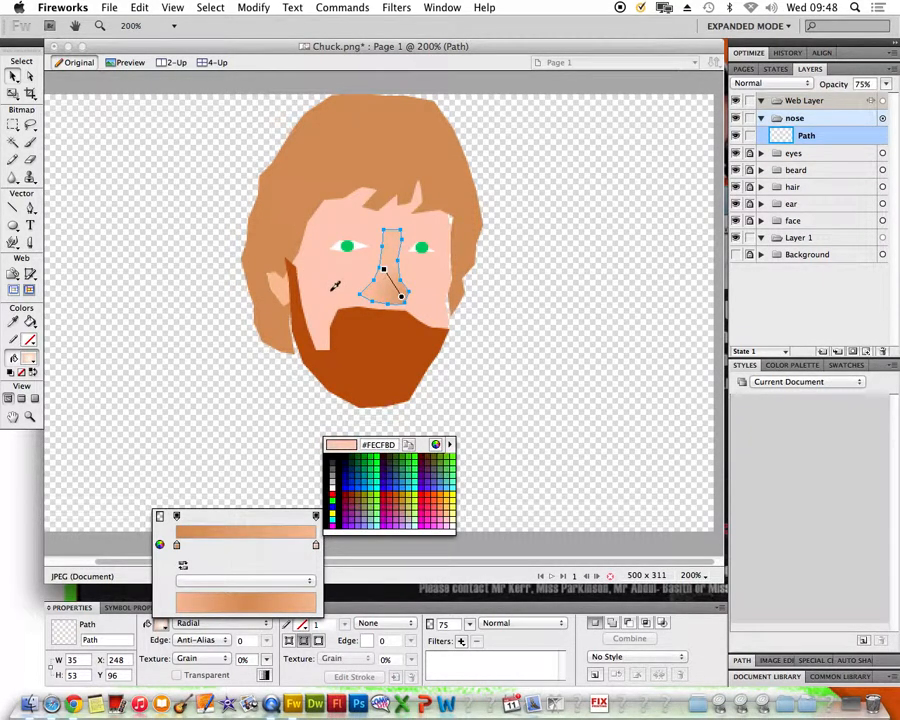
pyautogui.click(335, 286)
# - Move the nose gradient's starting handle slightly up and across toward the far edge of the nose bridge
pyautogui.click(386, 275)
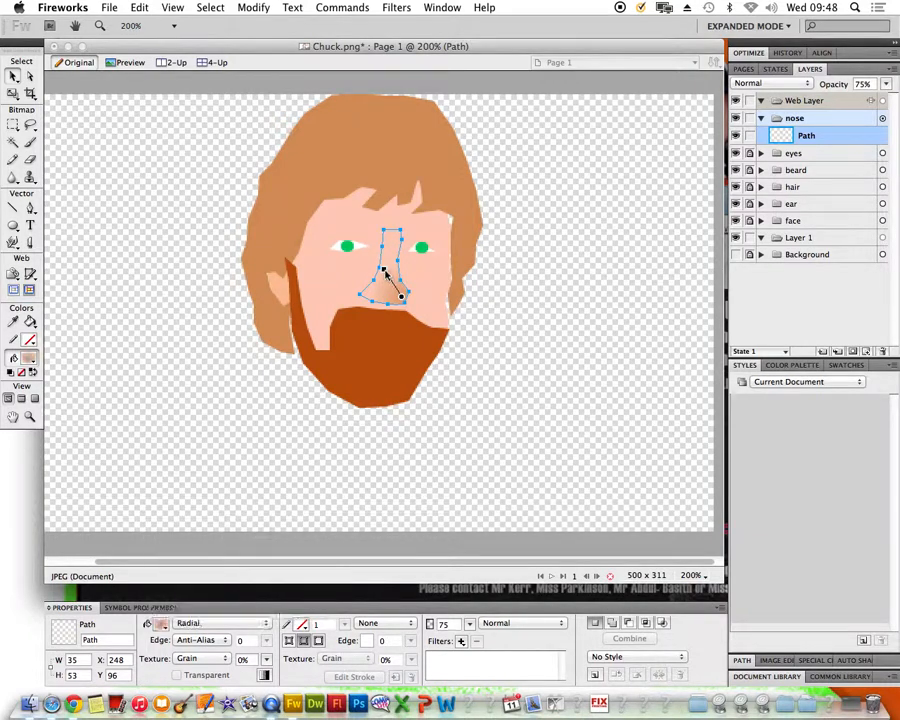
pyautogui.moveTo(386, 275); pyautogui.dragTo(377, 256)
pyautogui.moveTo(377, 256); pyautogui.dragTo(390, 267)
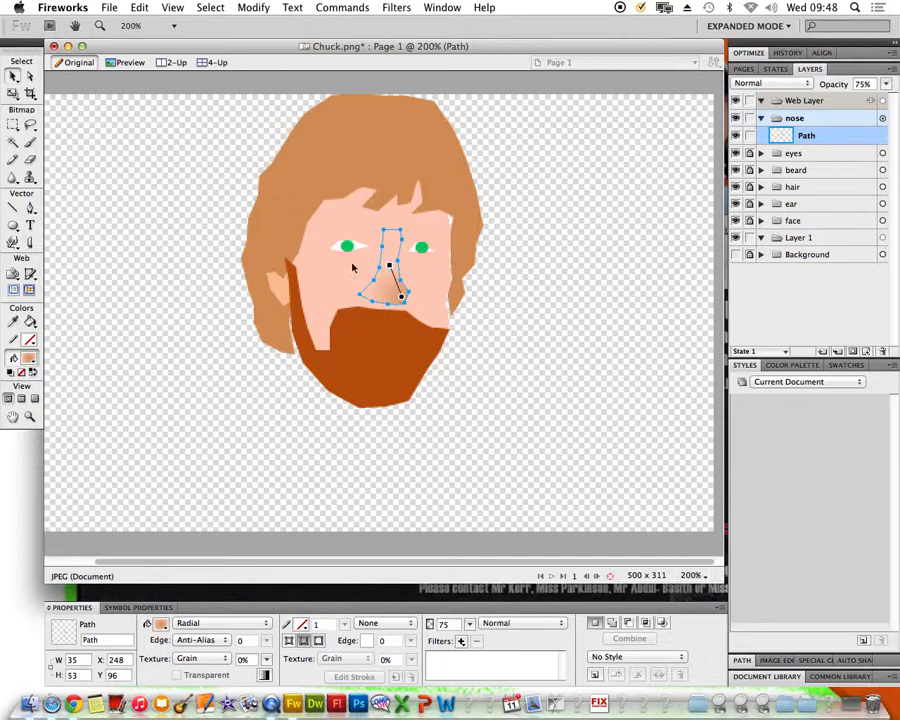
# - Deselect the nose shape, then collapse and lock the nose layer
pyautogui.click(490, 356)
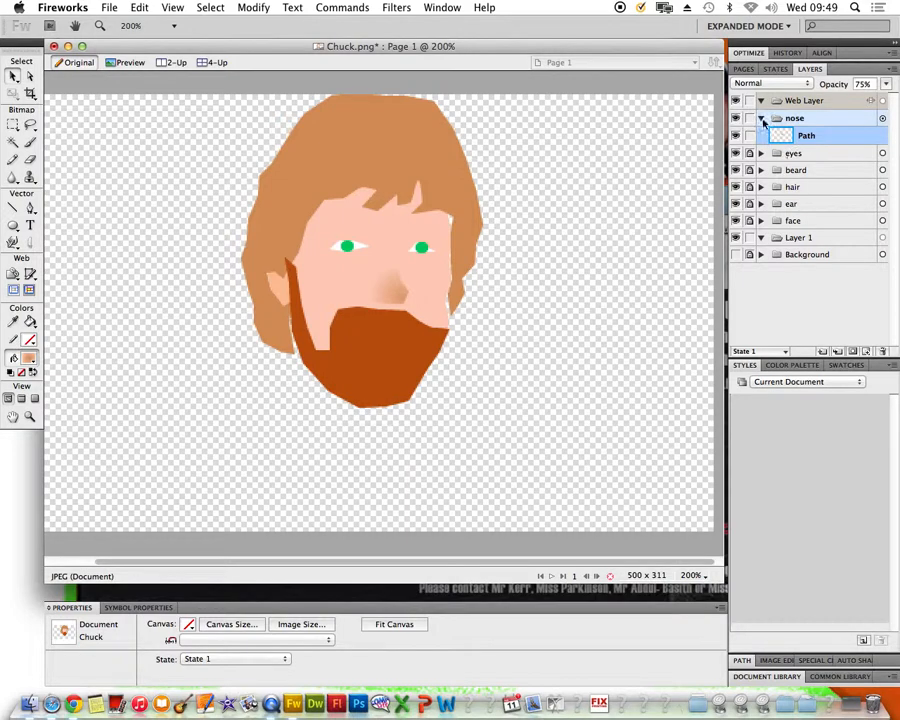
pyautogui.click(759, 118)
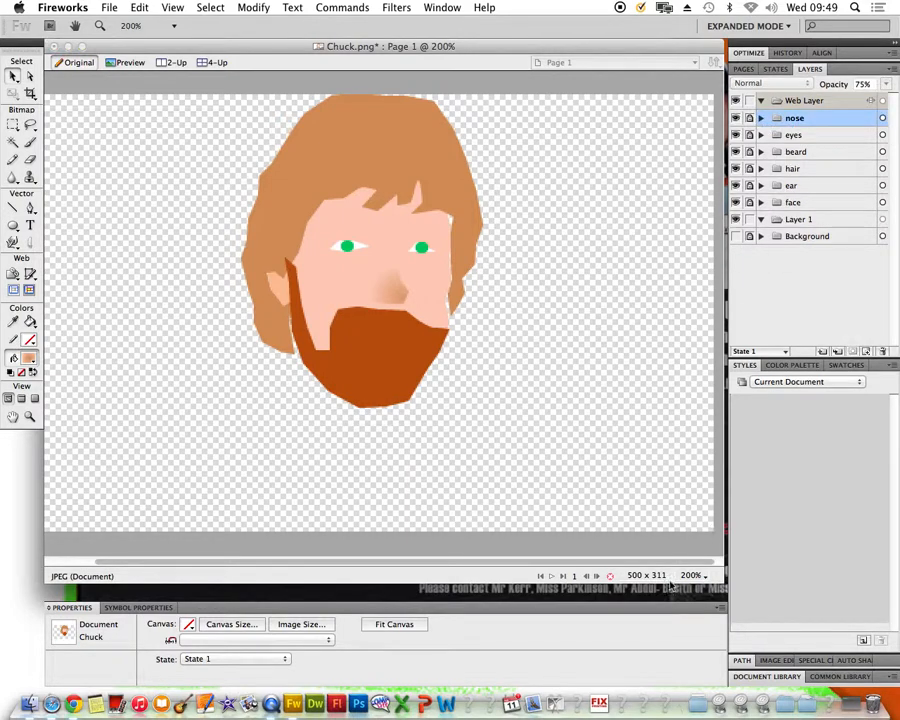
pyautogui.click(545, 416)
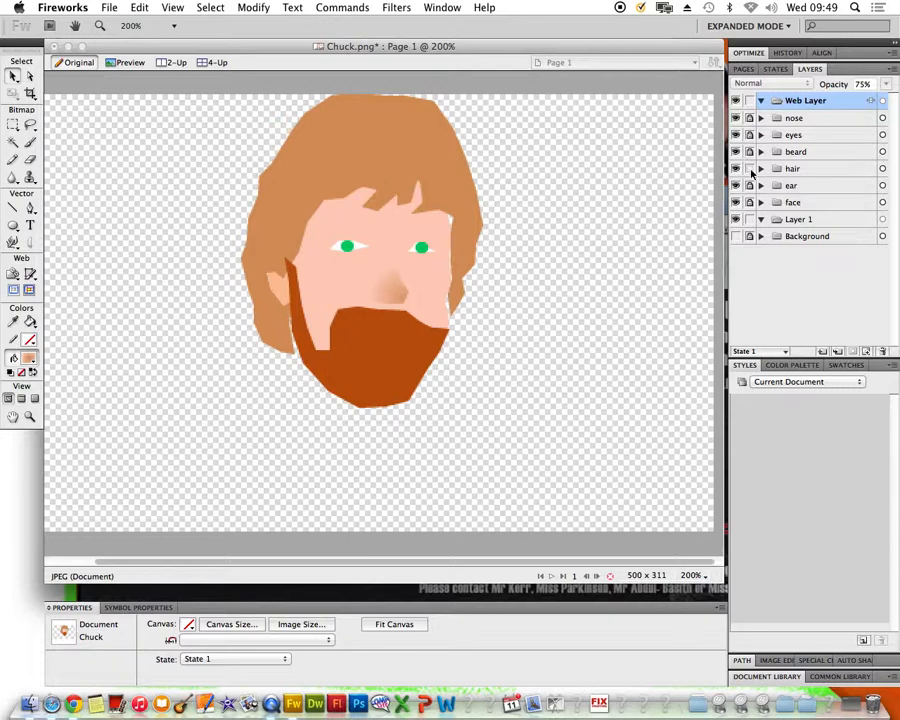
# - Unlock the hair layer and shift the hair path's points beside the cheek and beneath the ear to close the gaps with the face and beard
pyautogui.click(30, 77)
pyautogui.click(277, 165)
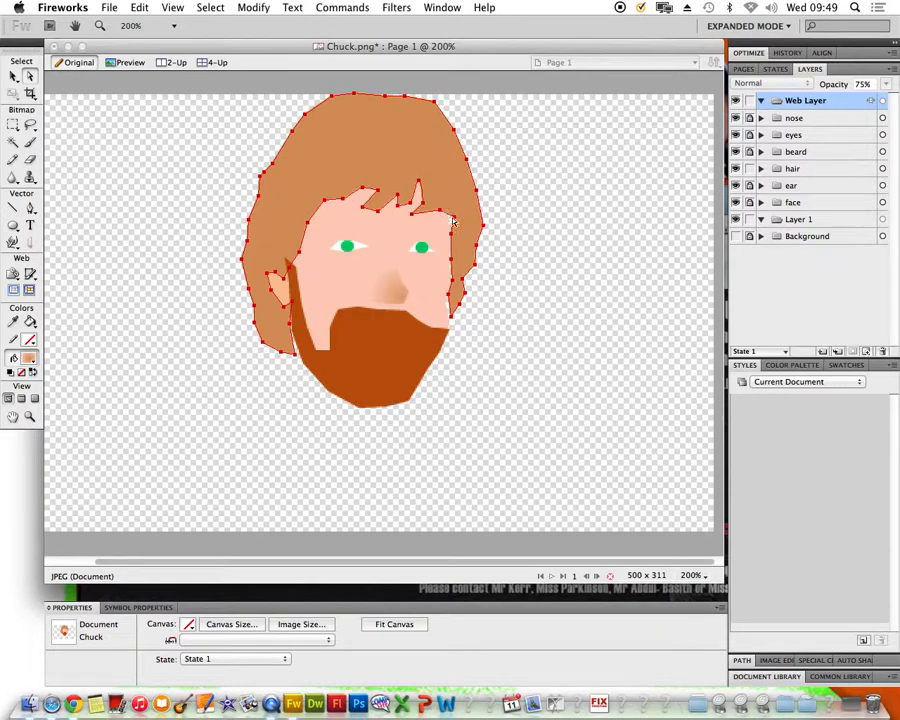
pyautogui.moveTo(454, 221); pyautogui.dragTo(450, 223)
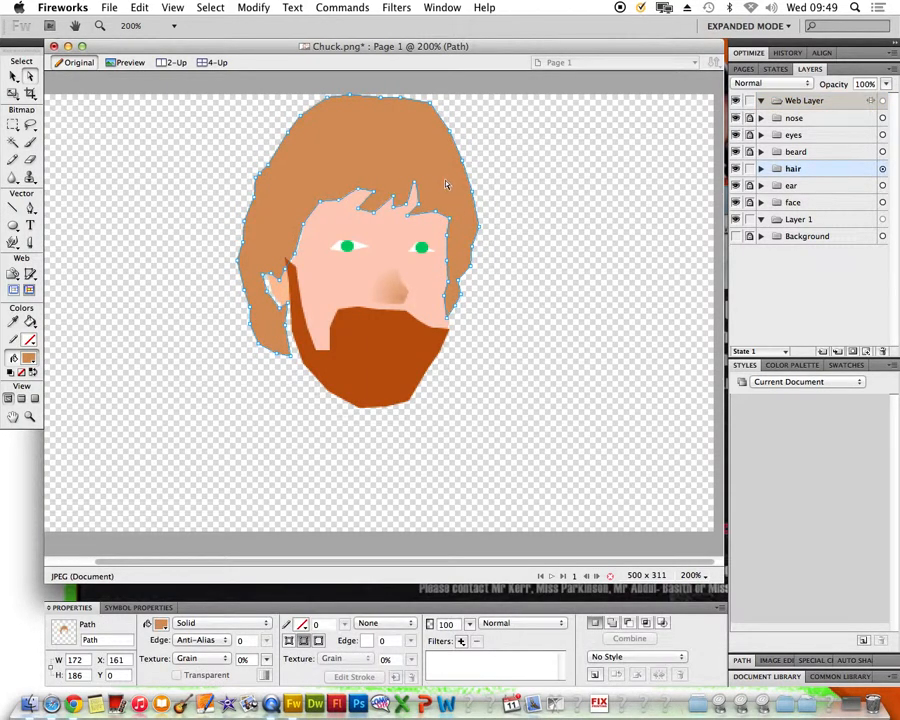
pyautogui.moveTo(446, 184); pyautogui.dragTo(450, 182)
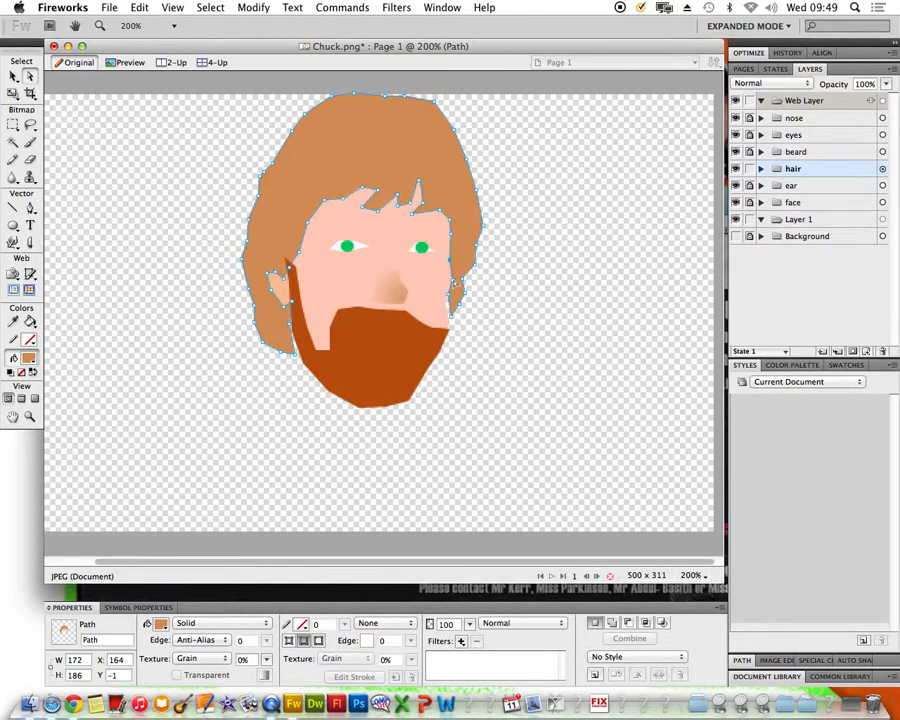
pyautogui.moveTo(454, 283)
pyautogui.mouseDown()
pyautogui.moveTo(452, 311)
pyautogui.moveTo(446, 296)
pyautogui.mouseUp()
pyautogui.moveTo(295, 354); pyautogui.dragTo(299, 356)
pyautogui.click(520, 318)
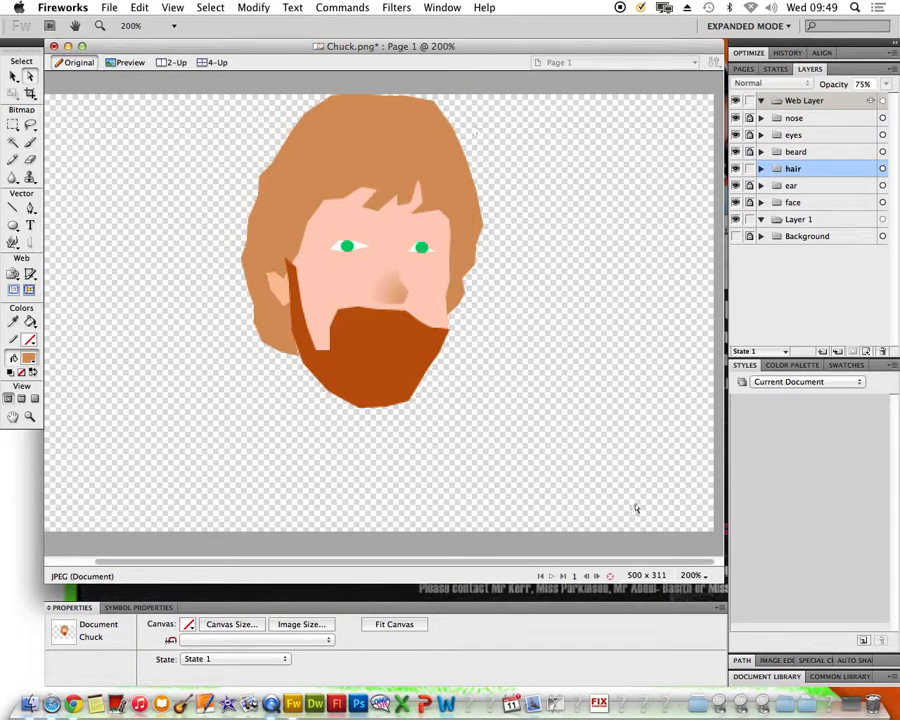
# - Return to the 100% view and lock the hair layer
pyautogui.click(705, 577)
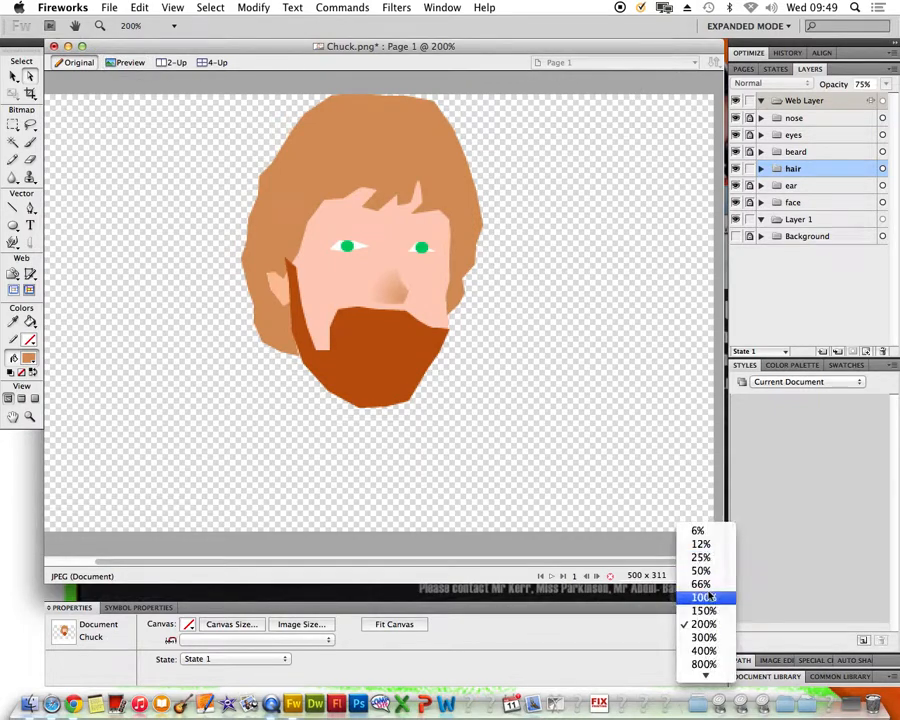
pyautogui.click(707, 595)
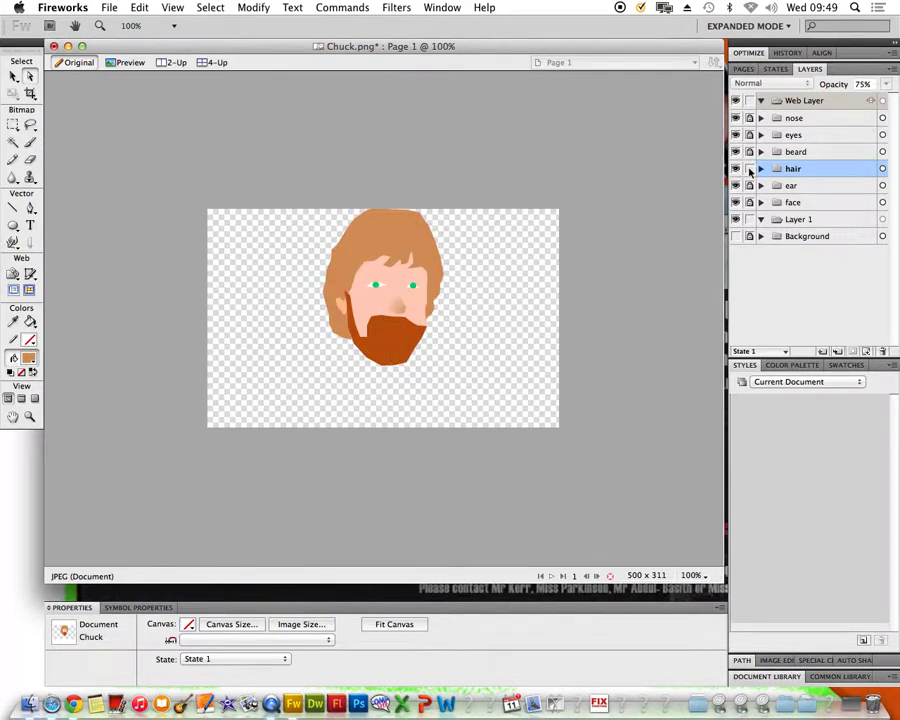
pyautogui.click(750, 170)
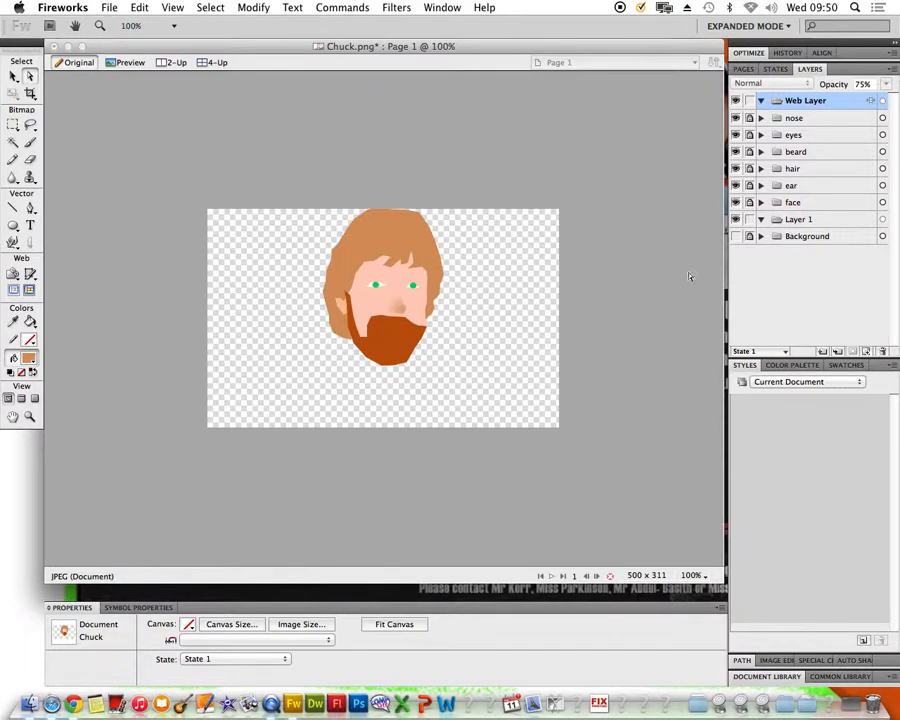
# - Show and unlock the Background photo layer, then delete both it and the empty Layer 1
pyautogui.click(737, 236)
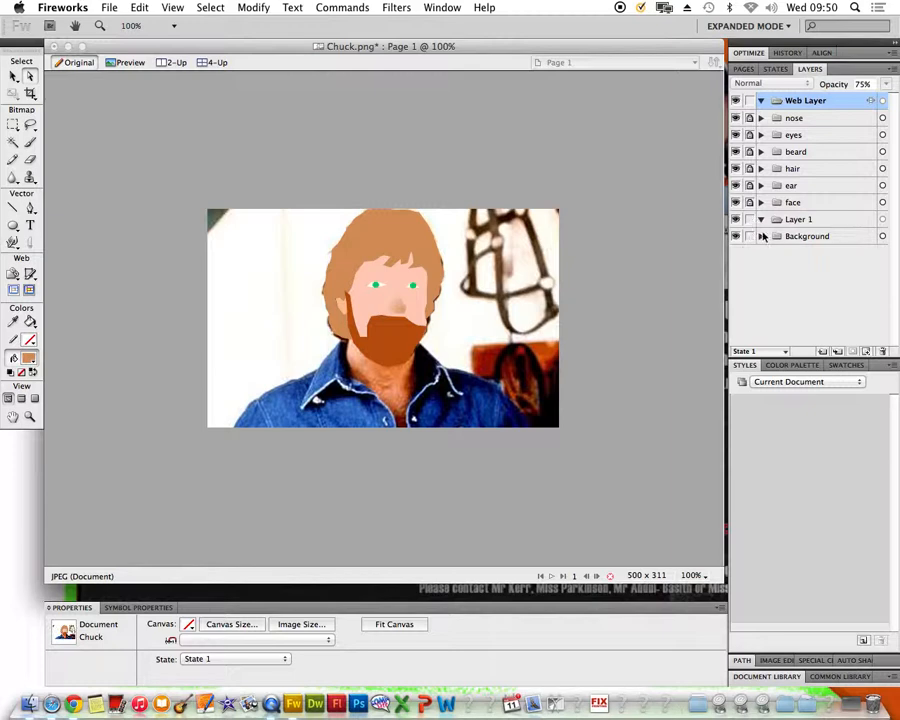
pyautogui.moveTo(762, 236); pyautogui.dragTo(884, 352)
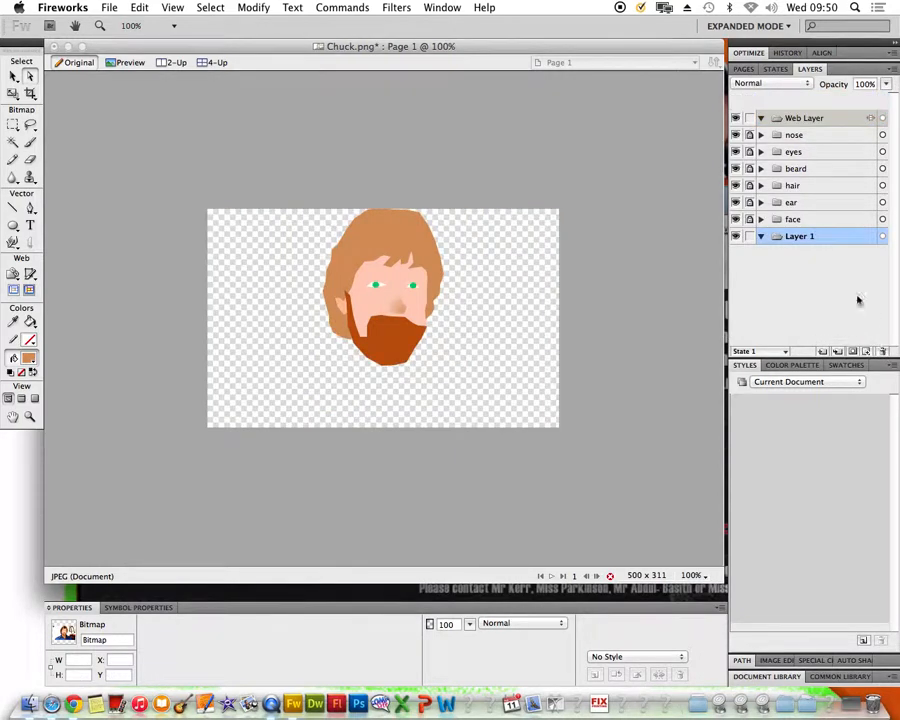
pyautogui.click(794, 237)
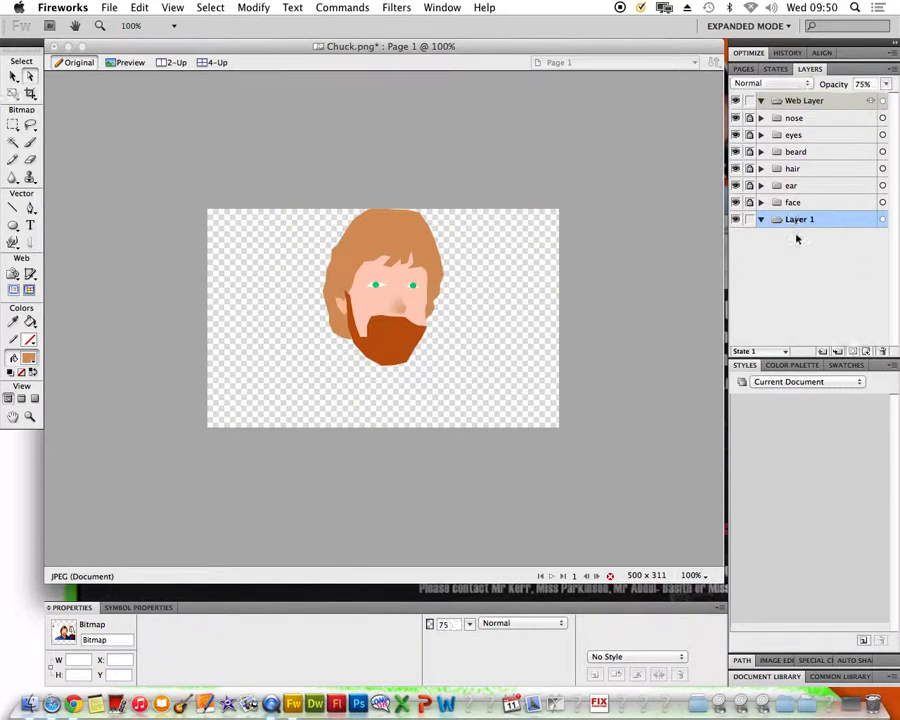
pyautogui.moveTo(797, 221); pyautogui.dragTo(882, 351)
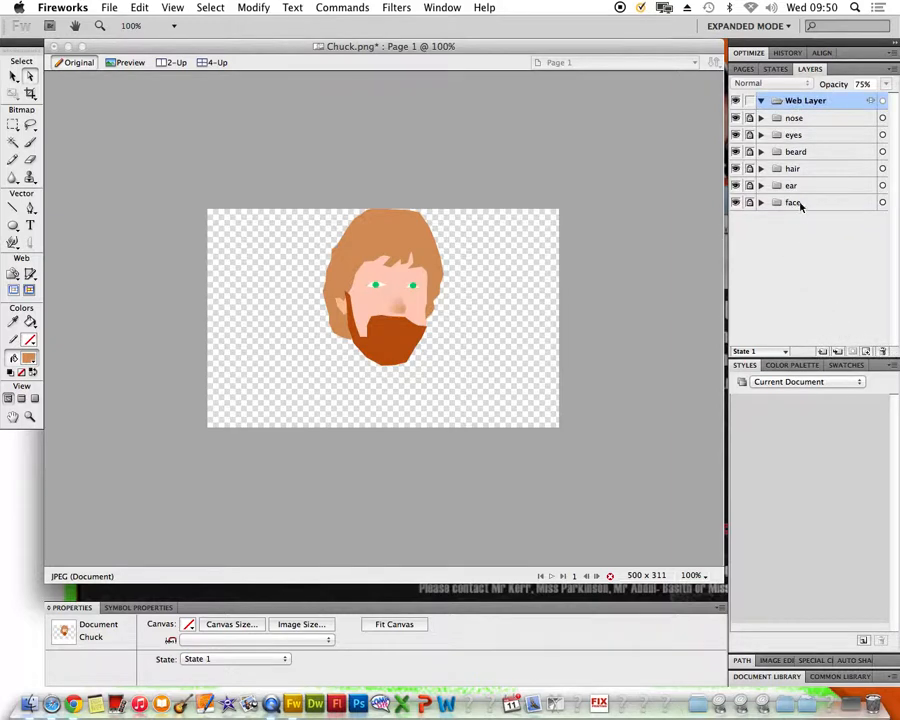
# - Unlock the nose, eyes, beard, hair, ear and face layers
pyautogui.click(749, 118)
pyautogui.click(749, 135)
pyautogui.click(749, 152)
pyautogui.click(749, 169)
pyautogui.click(749, 186)
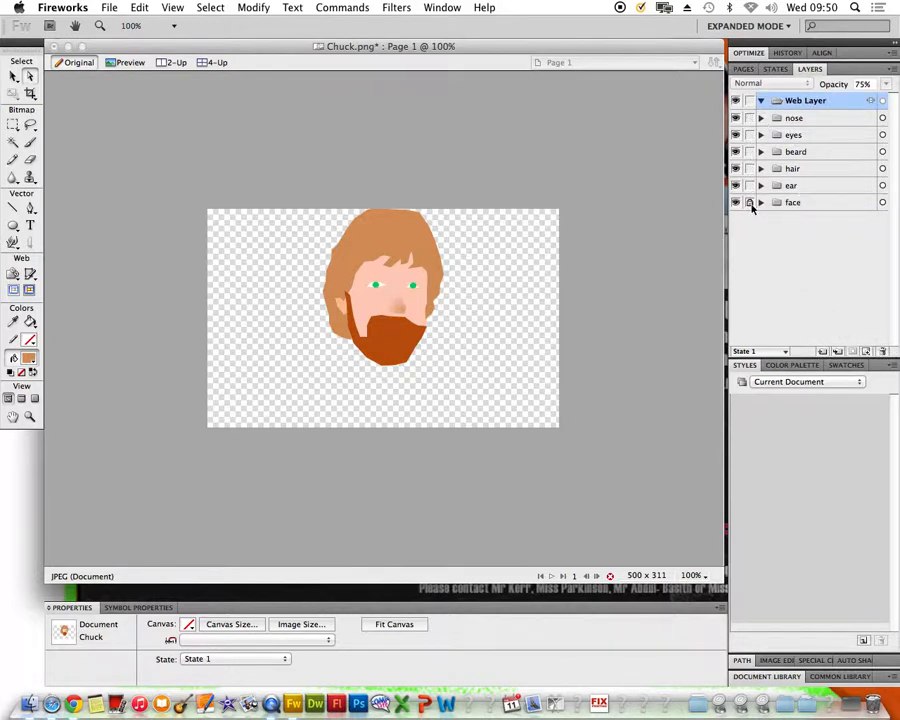
# - Select all the shapes of the head and move them straight down the canvas to Y 29, then deselect
pyautogui.click(13, 76)
pyautogui.moveTo(273, 157); pyautogui.dragTo(497, 375)
pyautogui.moveTo(406, 336); pyautogui.dragTo(406, 358)
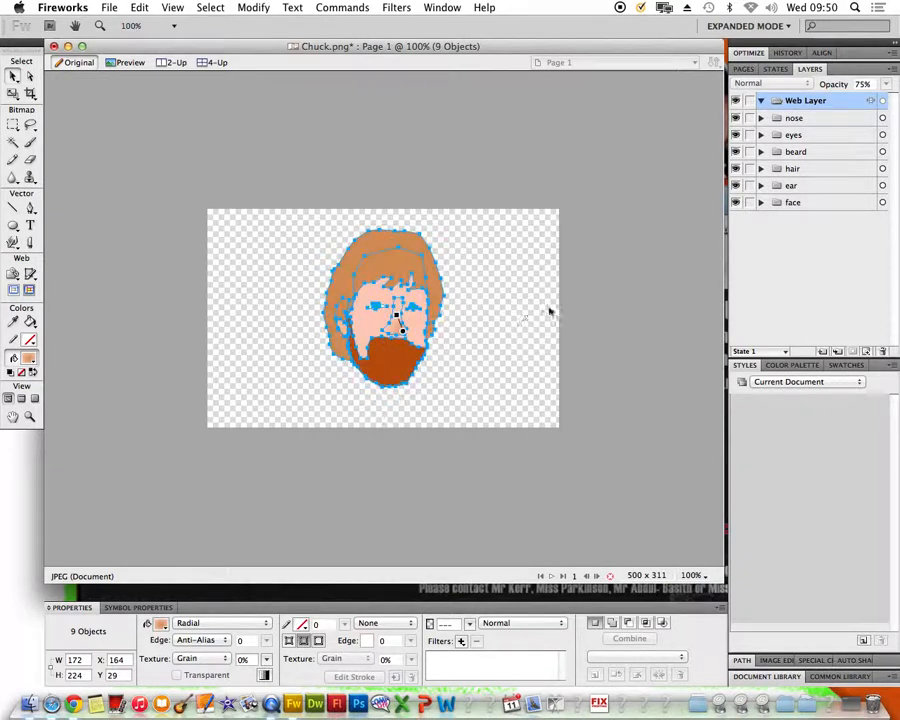
pyautogui.click(583, 303)
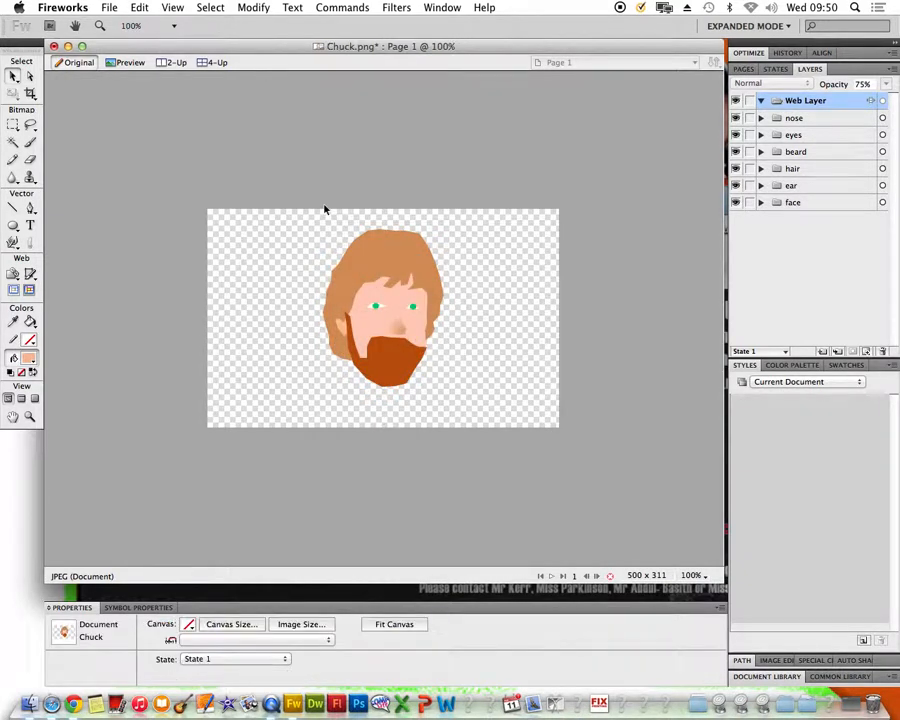